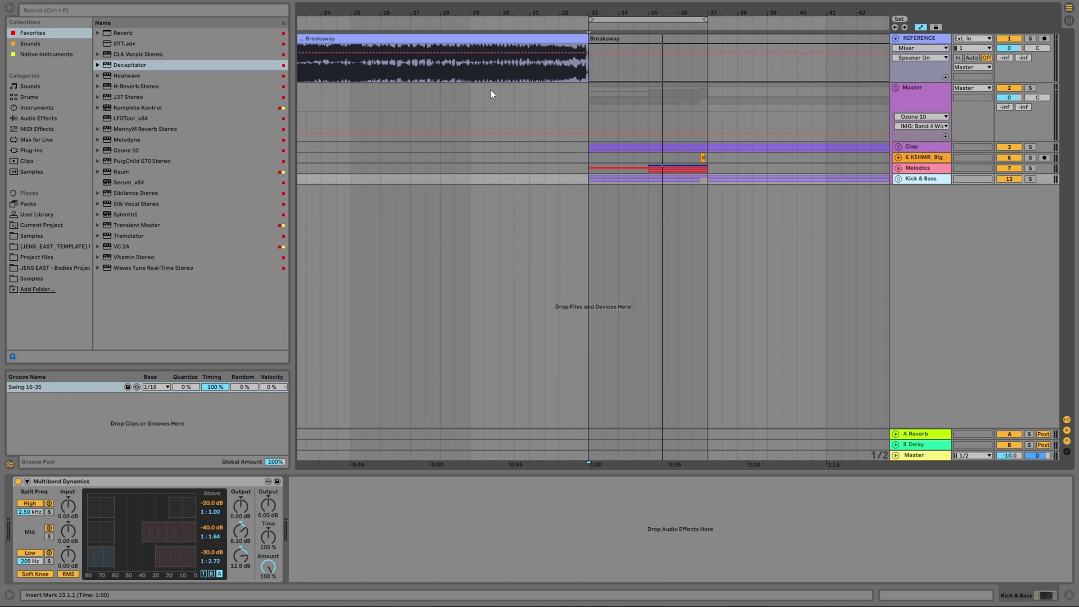
# - Play the loop from bar 33 and expand the Kick & Bass group with its kick, Bass and Kick bounce tracks
pyautogui.click(642, 40)
pyautogui.press('space')
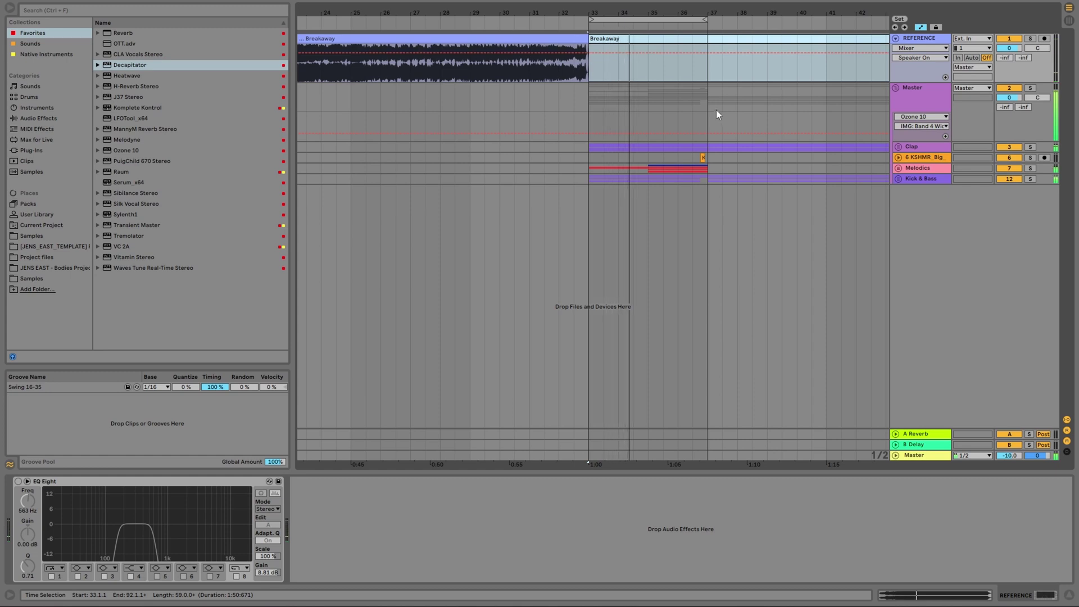
pyautogui.click(899, 178)
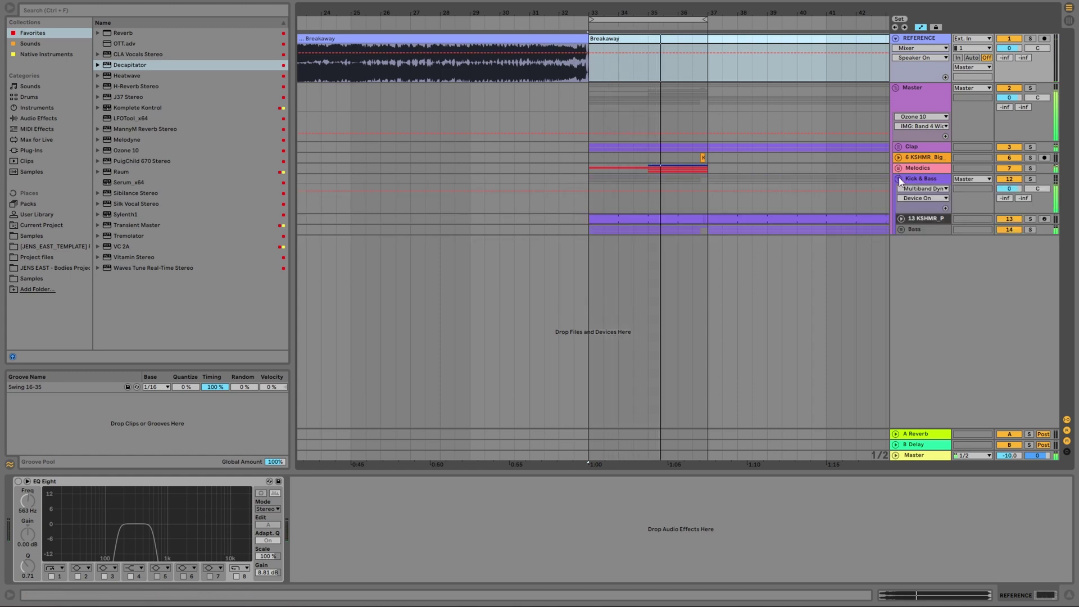
pyautogui.click(902, 218)
pyautogui.click(901, 268)
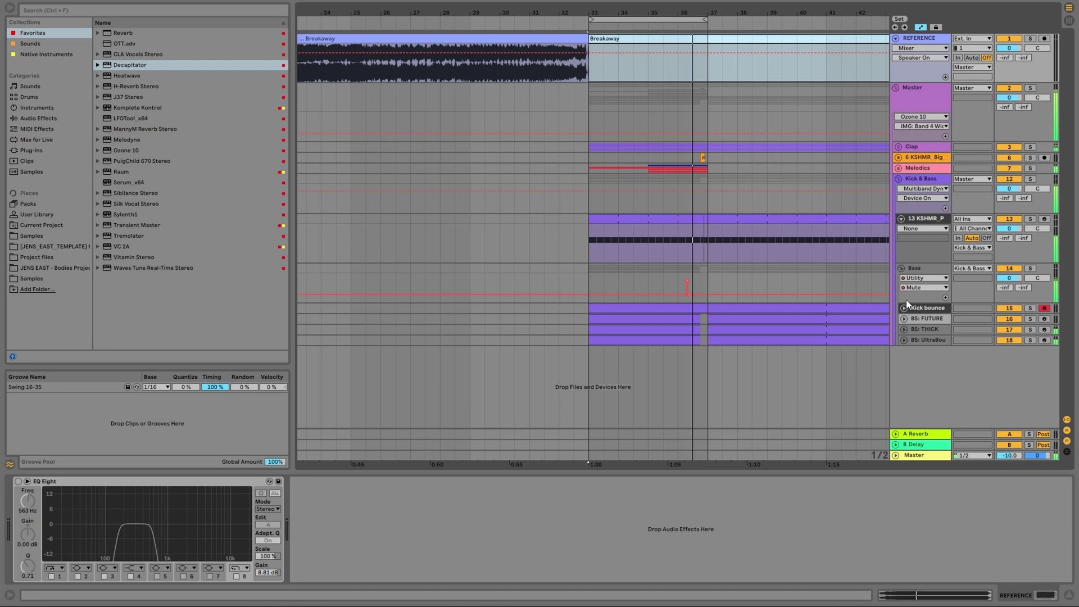
pyautogui.click(905, 308)
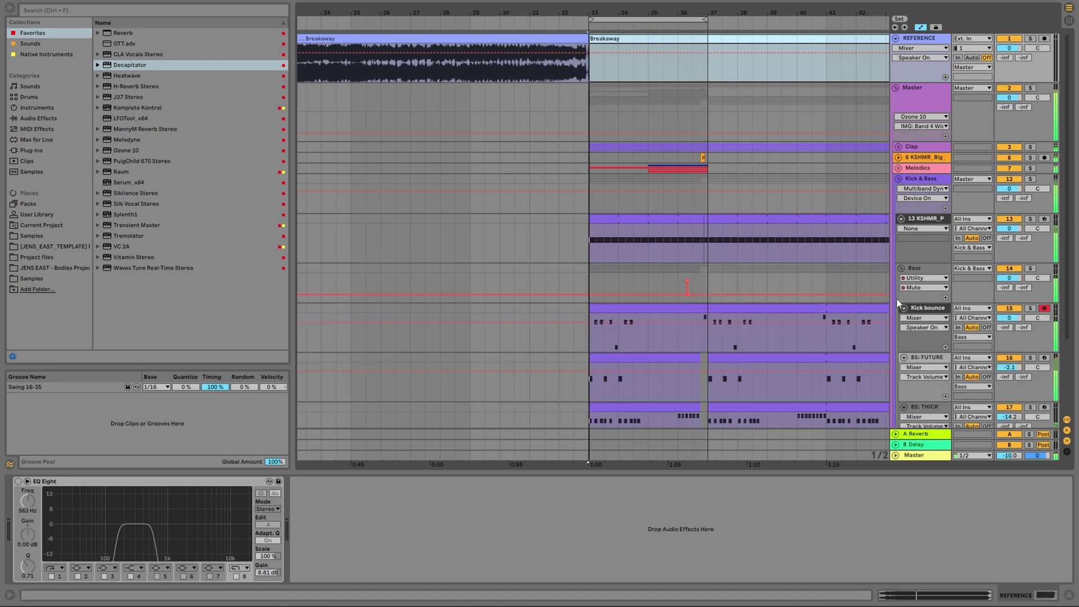
# - Expand the Clap, KSHMR_Big and Melodics tracks, including Supersaw, Lead and Dub, to show their clips
pyautogui.keyDown('alt'); pyautogui.click(899, 158); pyautogui.keyUp('alt')
pyautogui.scroll(-4, 928, 196)
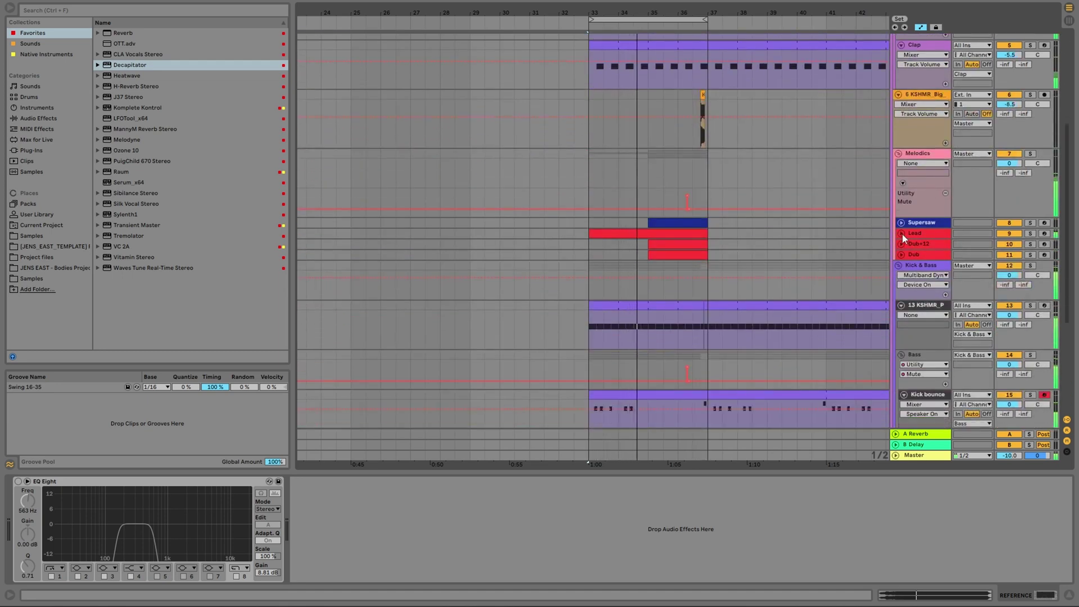
pyautogui.keyDown('alt'); pyautogui.click(902, 233); pyautogui.keyUp('alt')
pyautogui.scroll(-4, 939, 209)
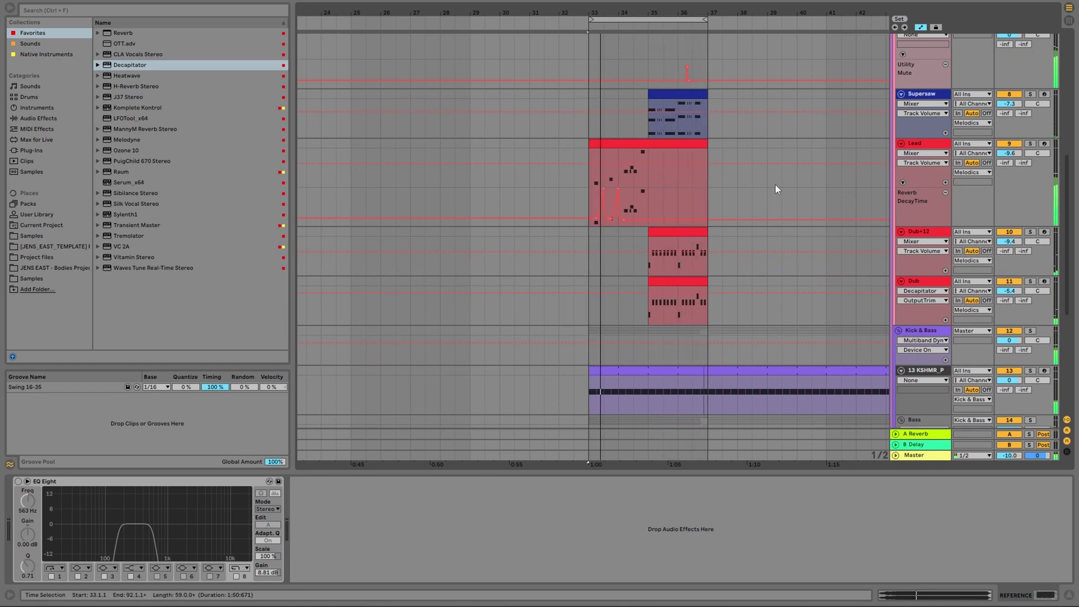
pyautogui.scroll(6, 764, 182)
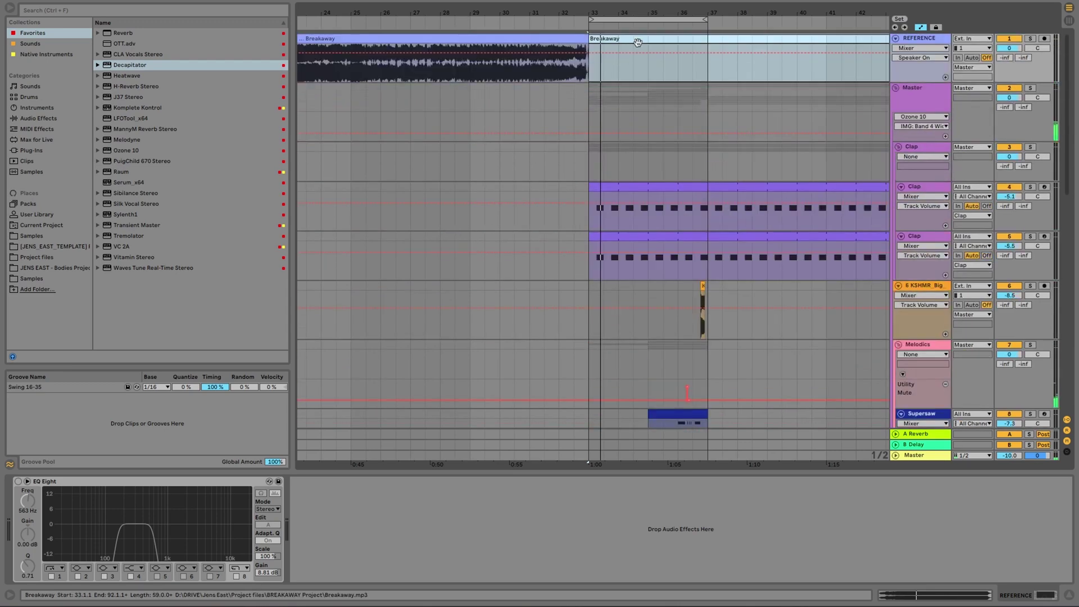
# - Activate the Breakaway clip from bar 33, stop playback and mute the REFERENCE track
pyautogui.press('0')
pyautogui.press('space')
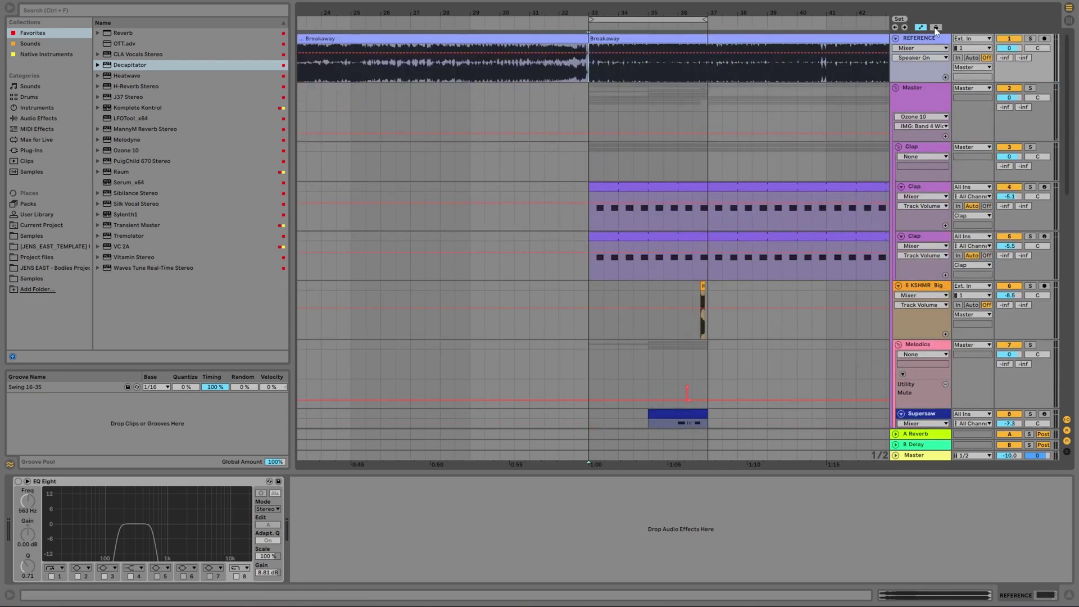
pyautogui.click(1031, 39)
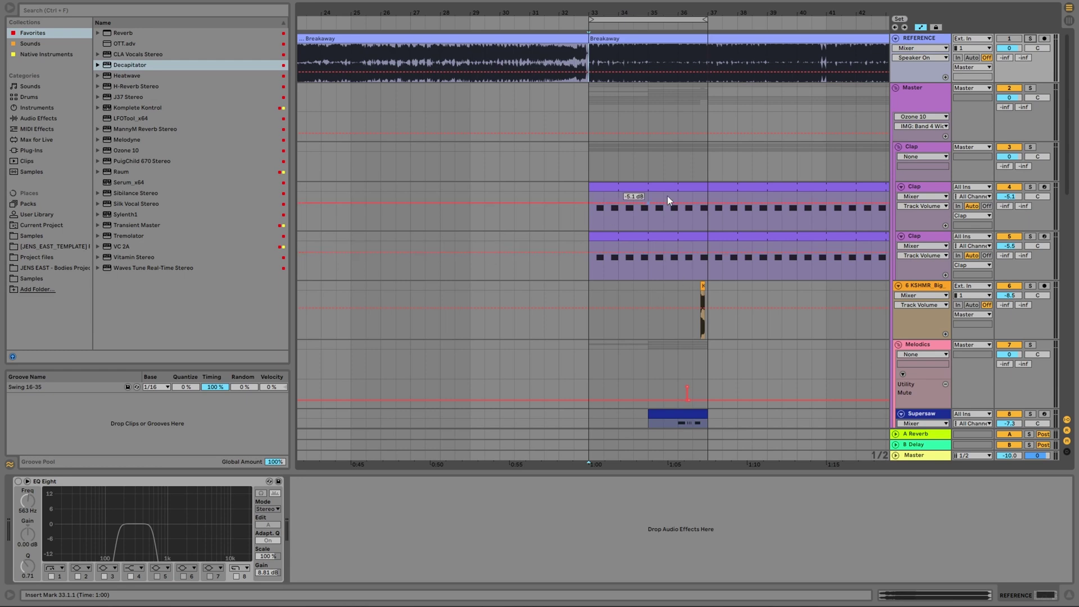
pyautogui.scroll(-5, 682, 231)
pyautogui.scroll(5, 697, 225)
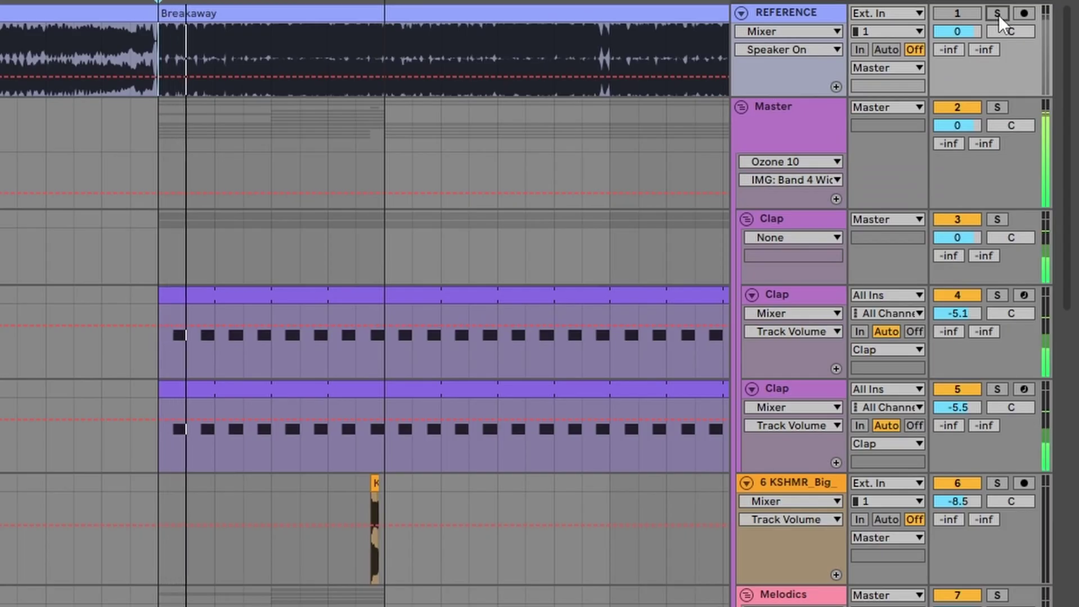
# - Compare the reference with the remake during playback by repeatedly switching the REFERENCE track's solo on and off
pyautogui.click(1031, 39)
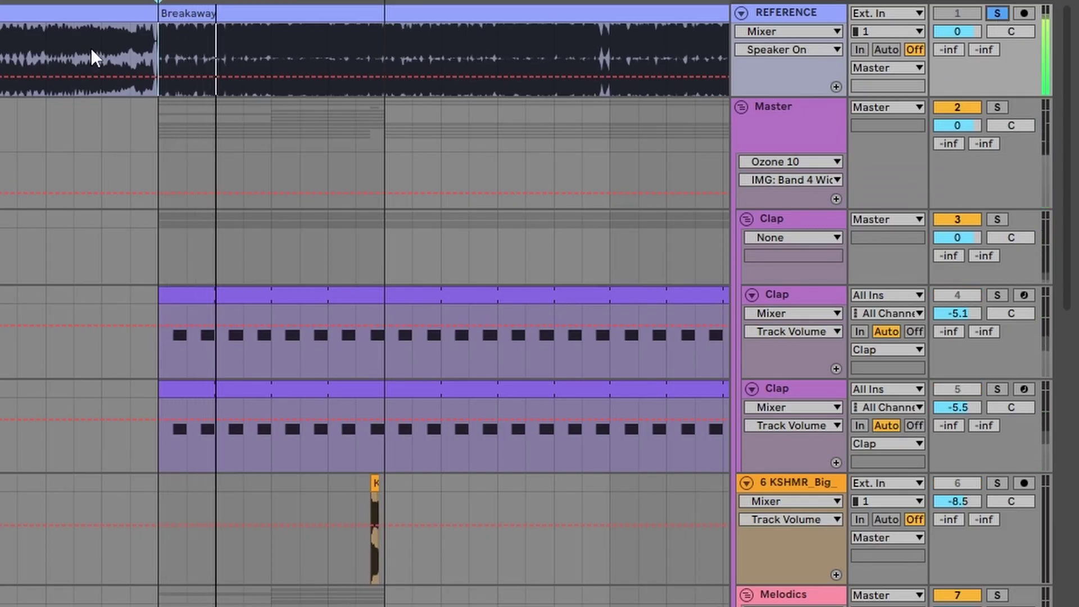
pyautogui.click(998, 12)
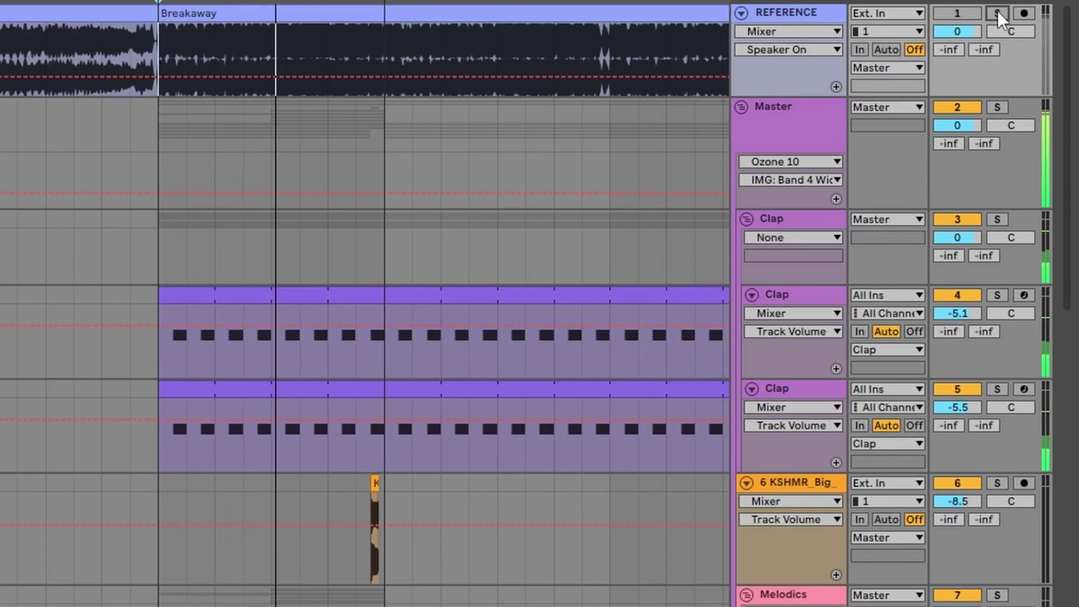
pyautogui.click(998, 11)
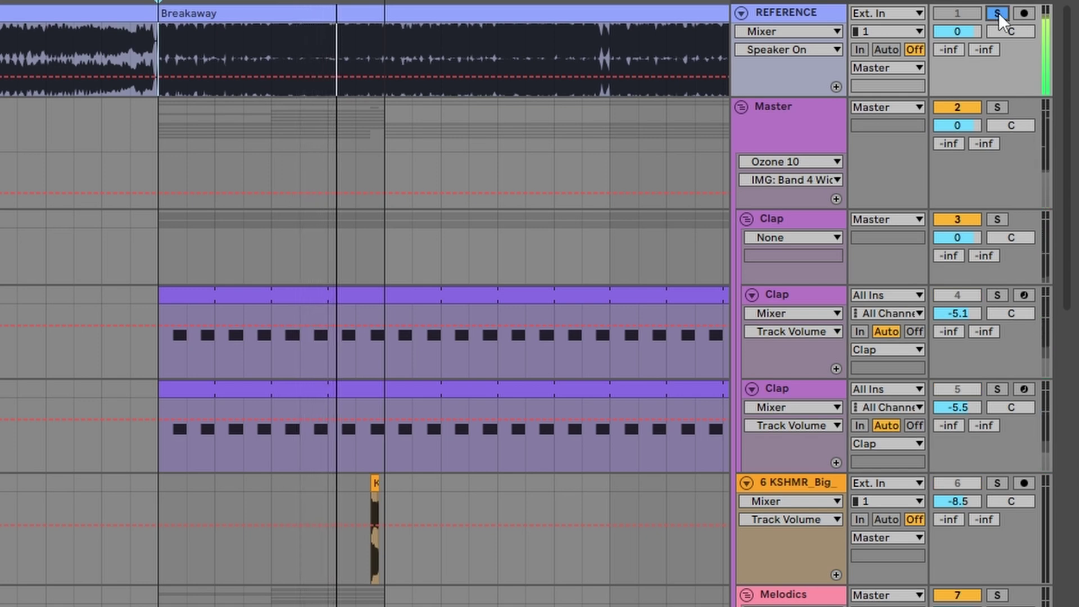
pyautogui.click(998, 12)
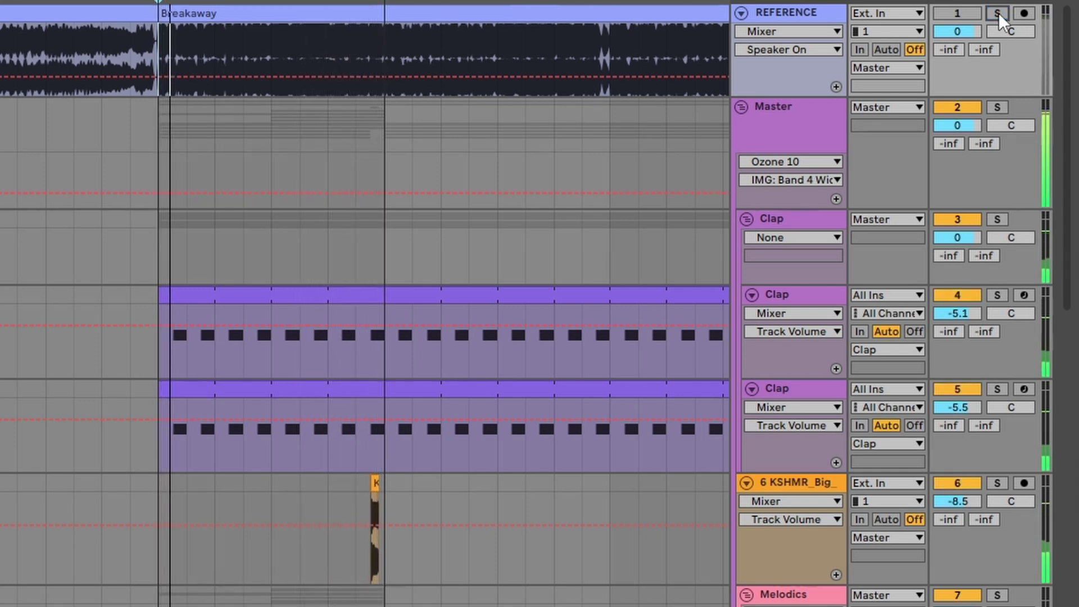
pyautogui.click(998, 12)
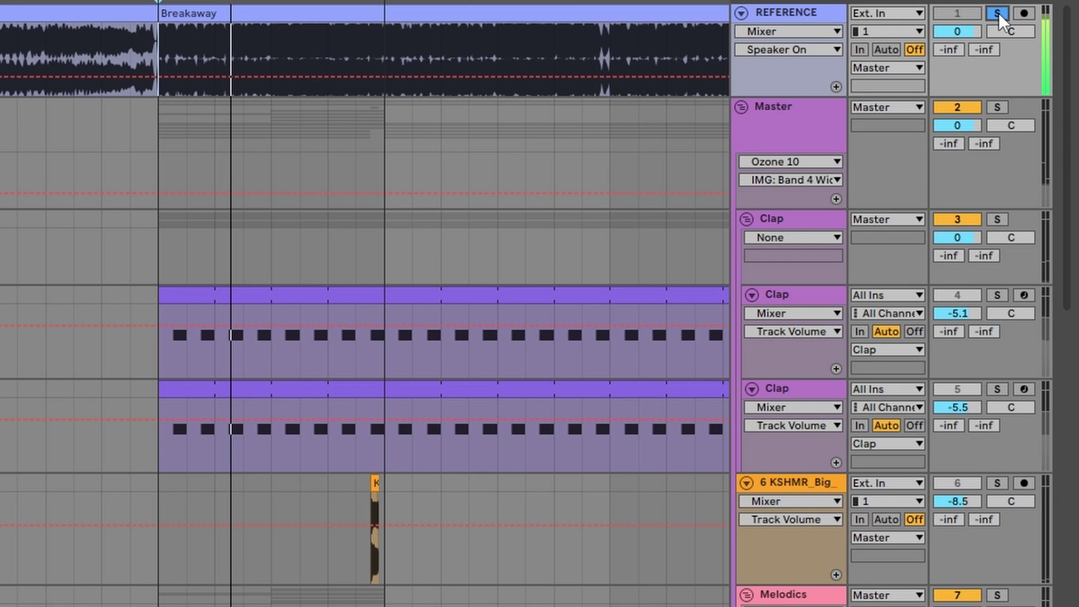
pyautogui.click(999, 13)
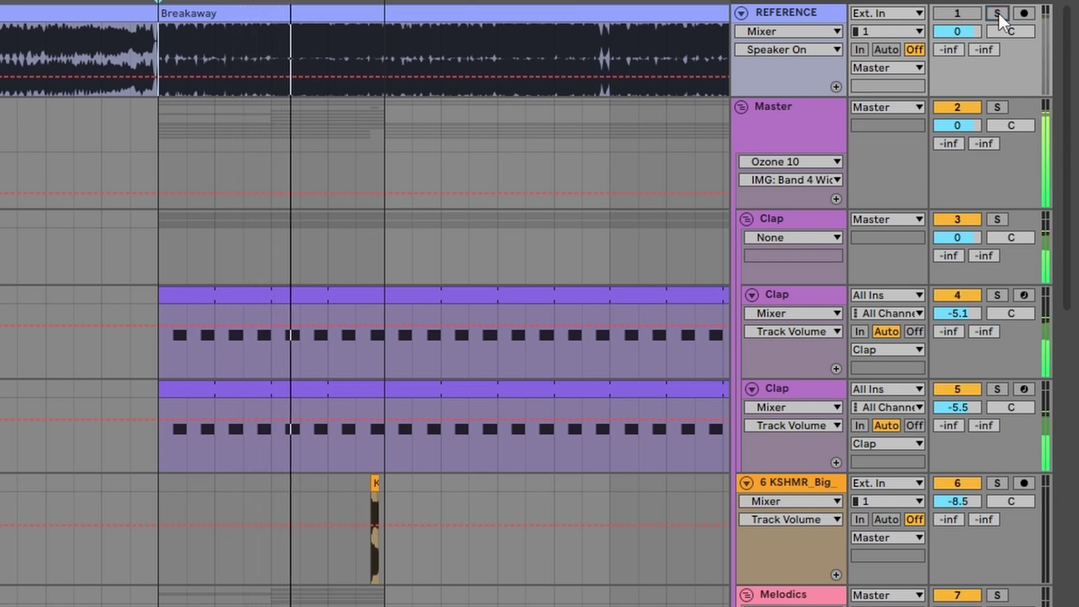
pyautogui.click(998, 12)
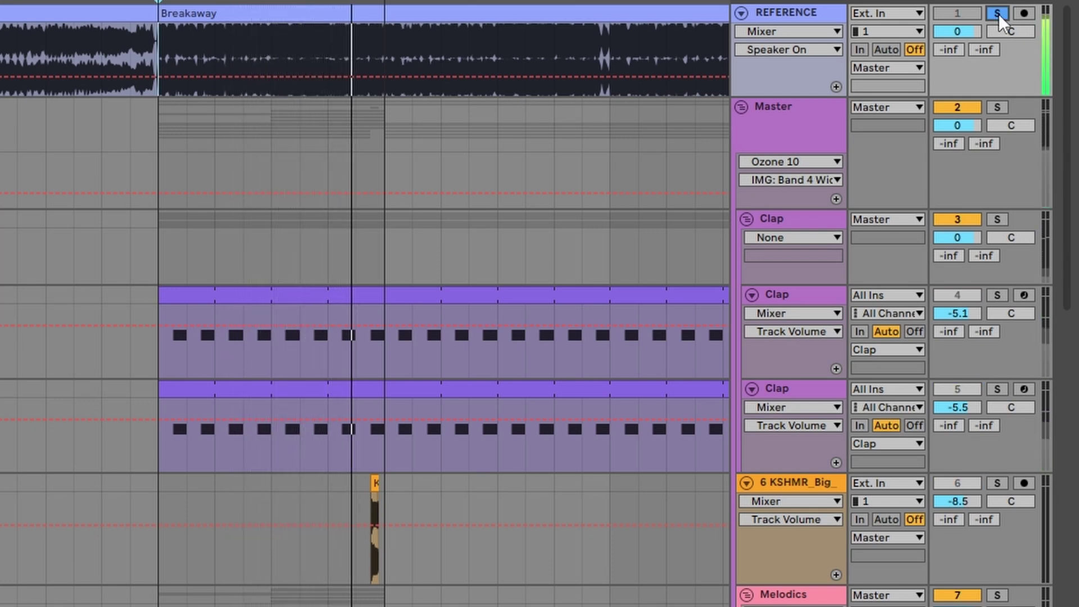
pyautogui.click(999, 14)
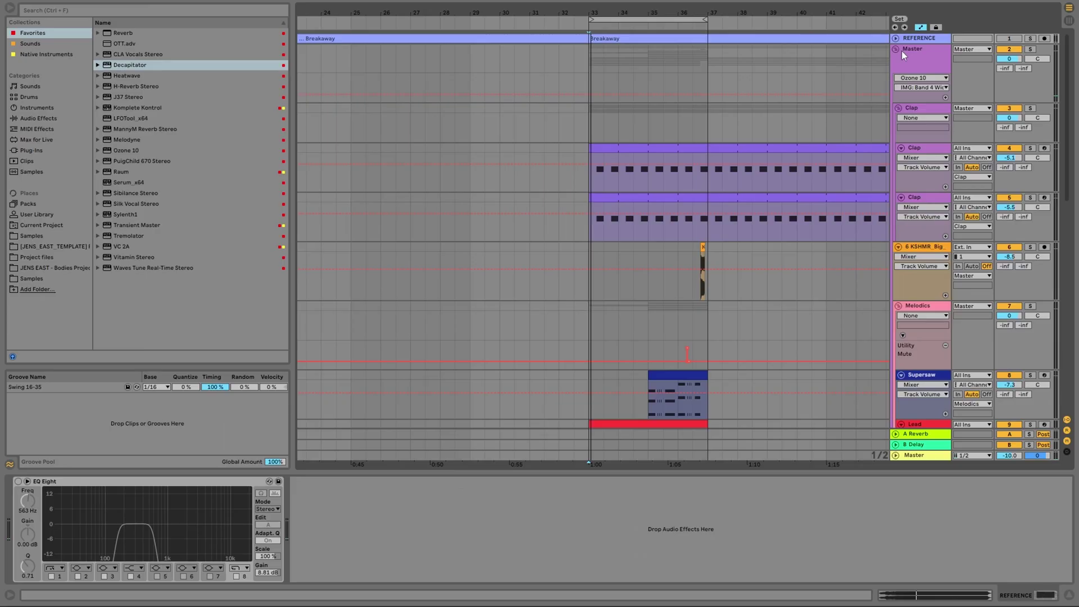
# - Collapse the Clap, KSHMR_Big and Melodics tracks to leave the Kick & Bass tracks in view
pyautogui.click(899, 108)
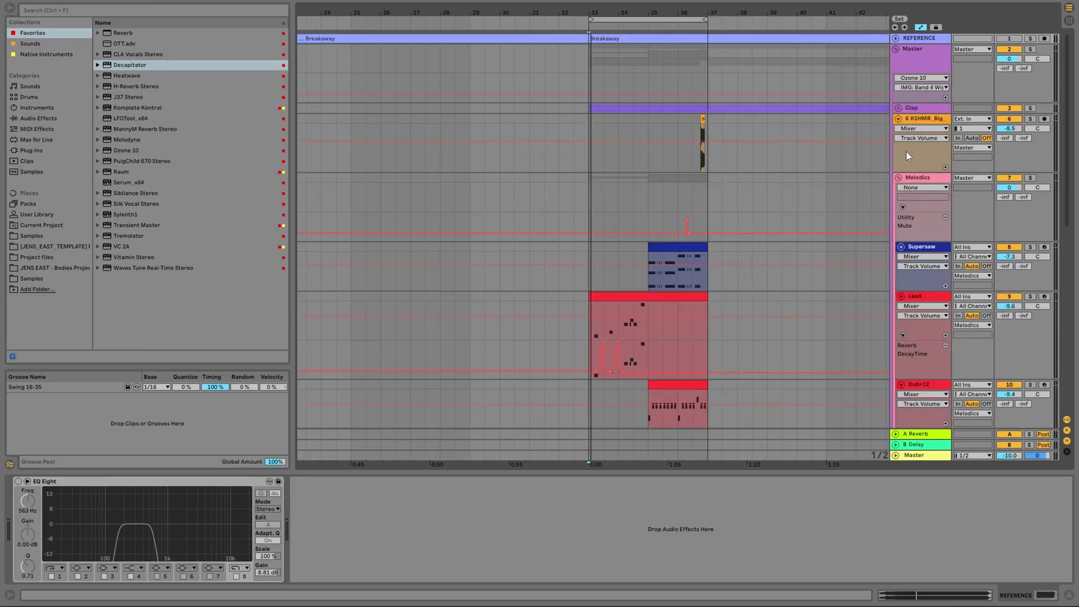
pyautogui.click(898, 118)
pyautogui.click(899, 129)
pyautogui.click(899, 139)
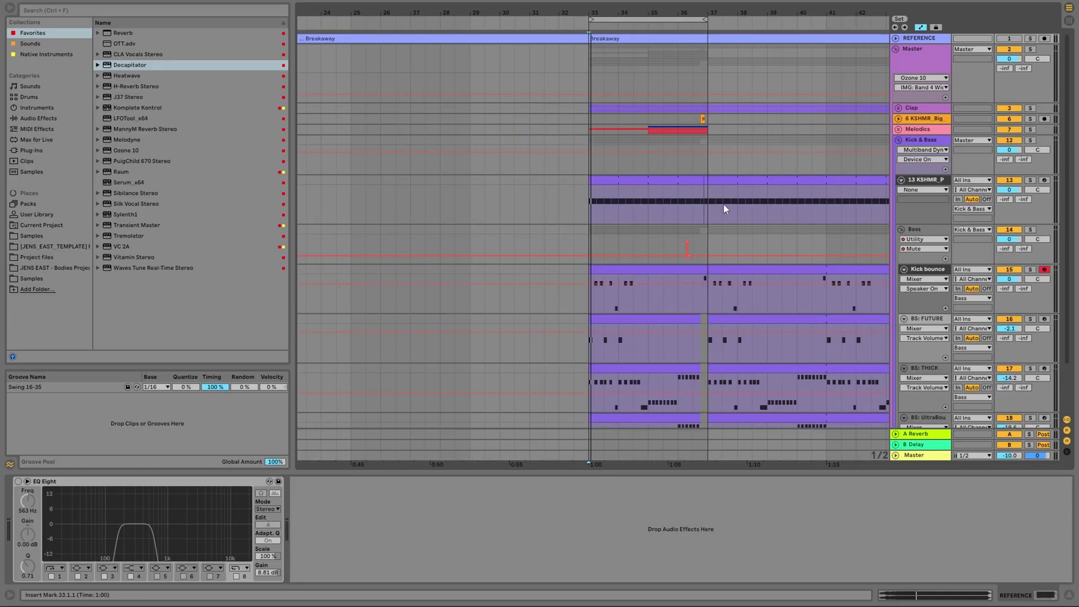
# - Solo the KSHMR kick track and play it from bar 33
pyautogui.click(586, 206)
pyautogui.click(586, 211)
pyautogui.click(1031, 180)
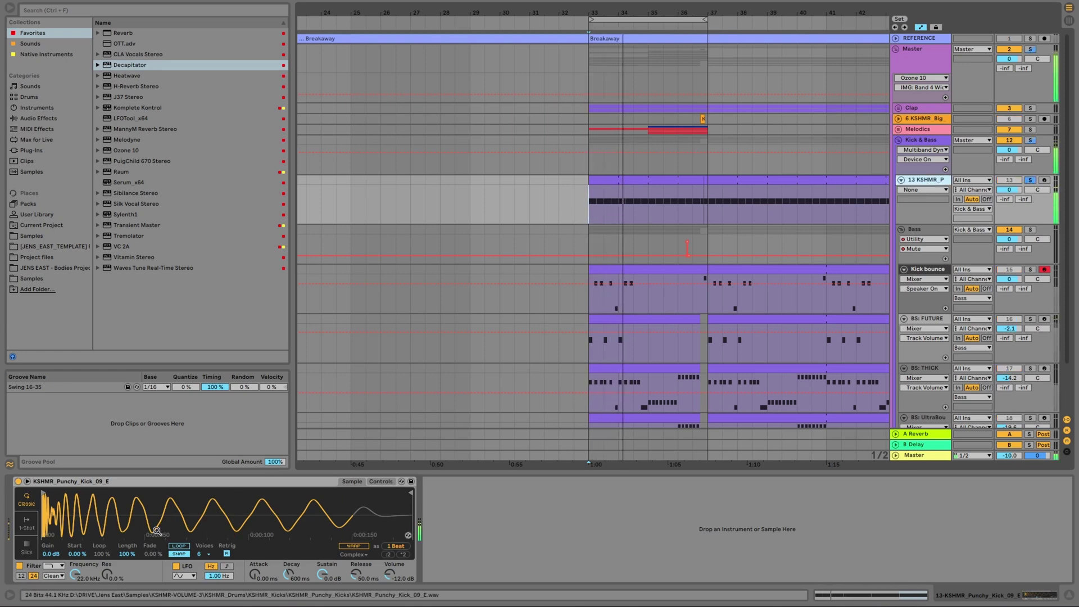
# - Expand and solo the REFERENCE track and show its devices
pyautogui.click(895, 38)
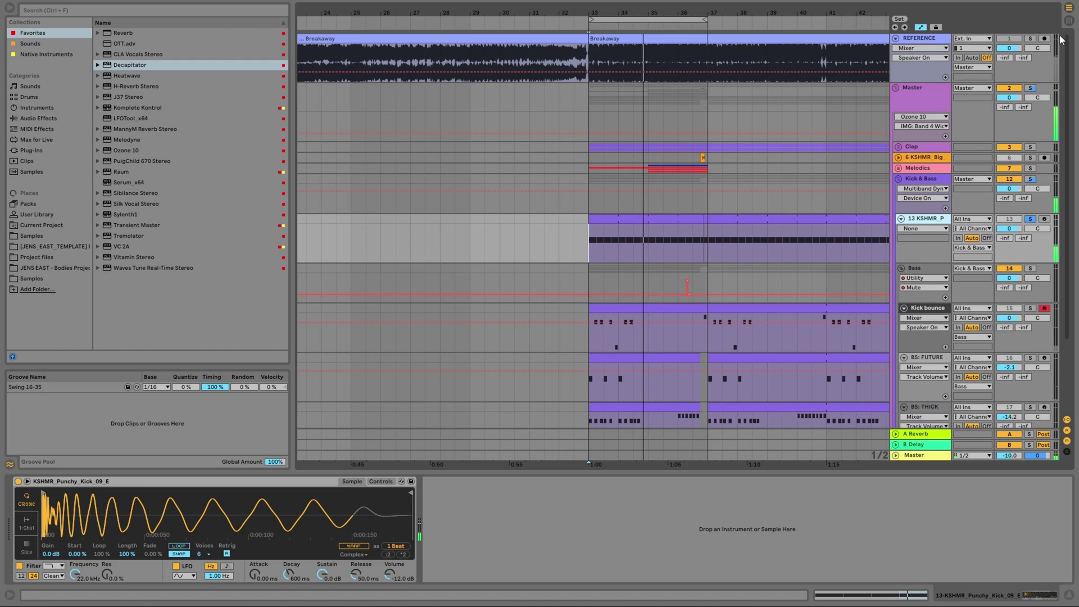
pyautogui.click(1031, 38)
pyautogui.click(915, 39)
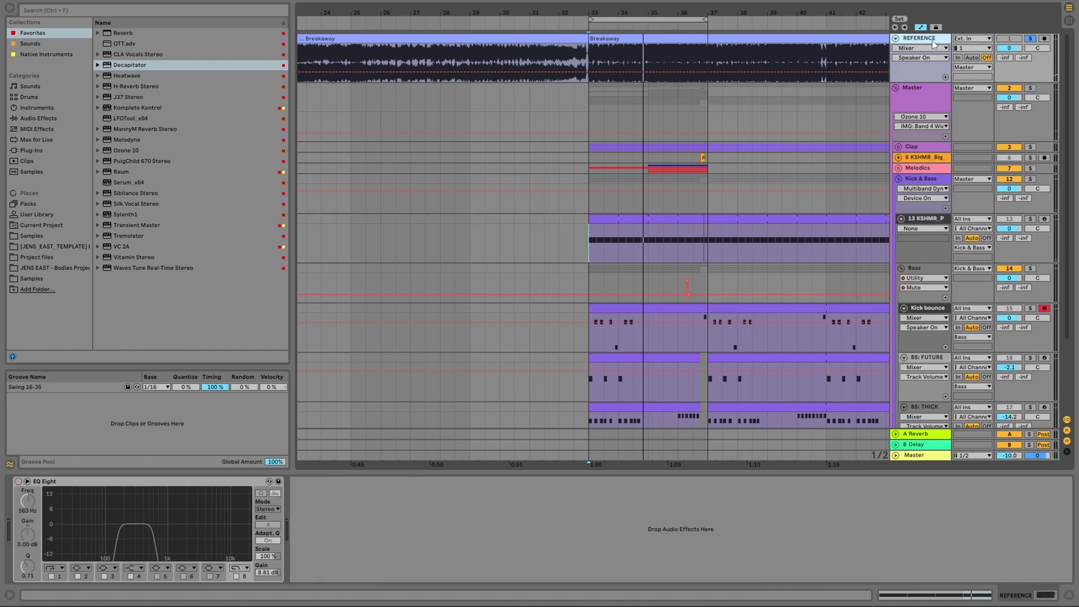
# - Enable EQ Eight on the REFERENCE track, turn off band 1 and lower band 8's frequency to 189 Hz
pyautogui.click(17, 482)
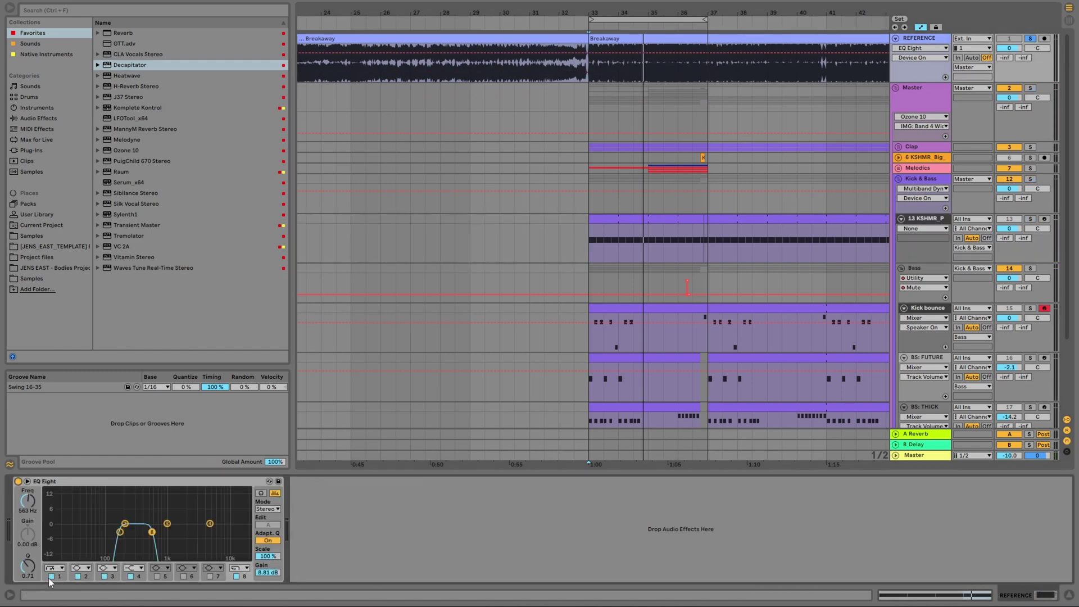
pyautogui.click(52, 577)
pyautogui.moveTo(28, 500); pyautogui.dragTo(27, 516)
# - Play the filtered reference from bar 33 and lower the EQ Eight output gain to 4.69 dB
pyautogui.click(596, 108)
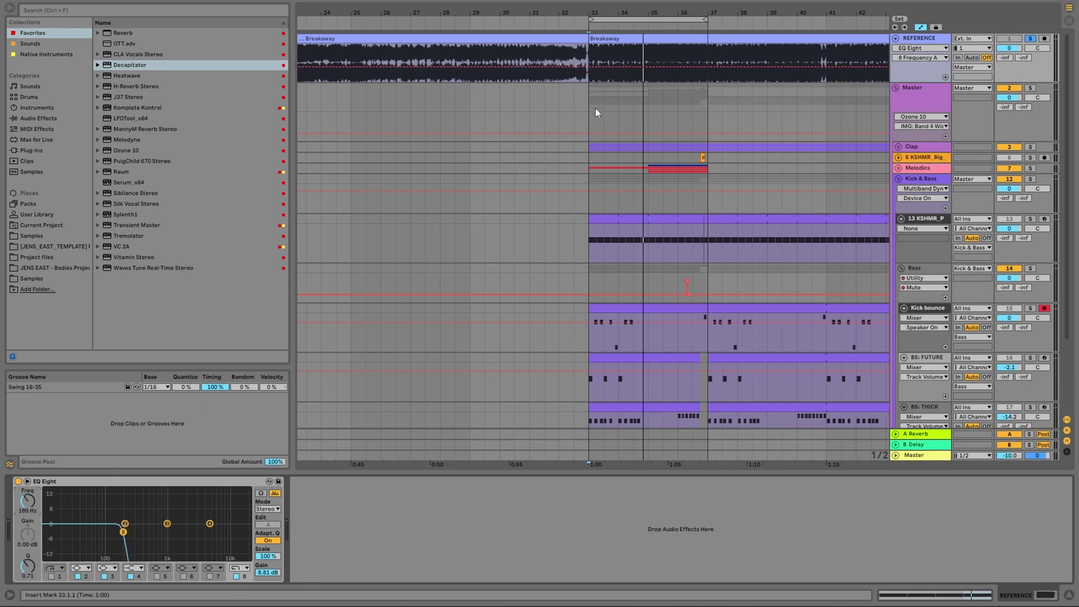
pyautogui.press('space')
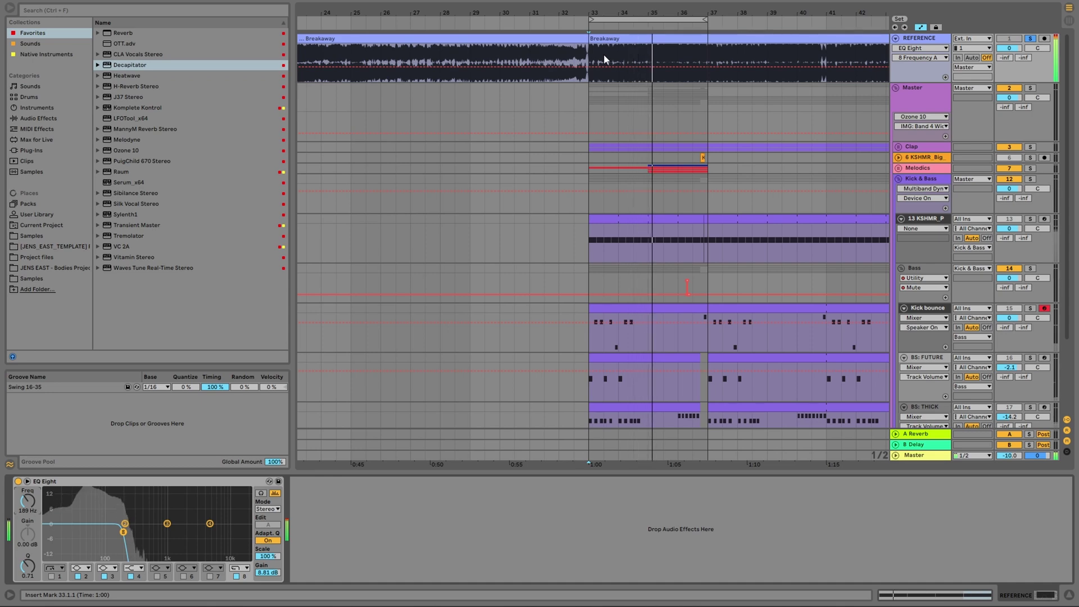
pyautogui.moveTo(265, 573); pyautogui.dragTo(265, 600)
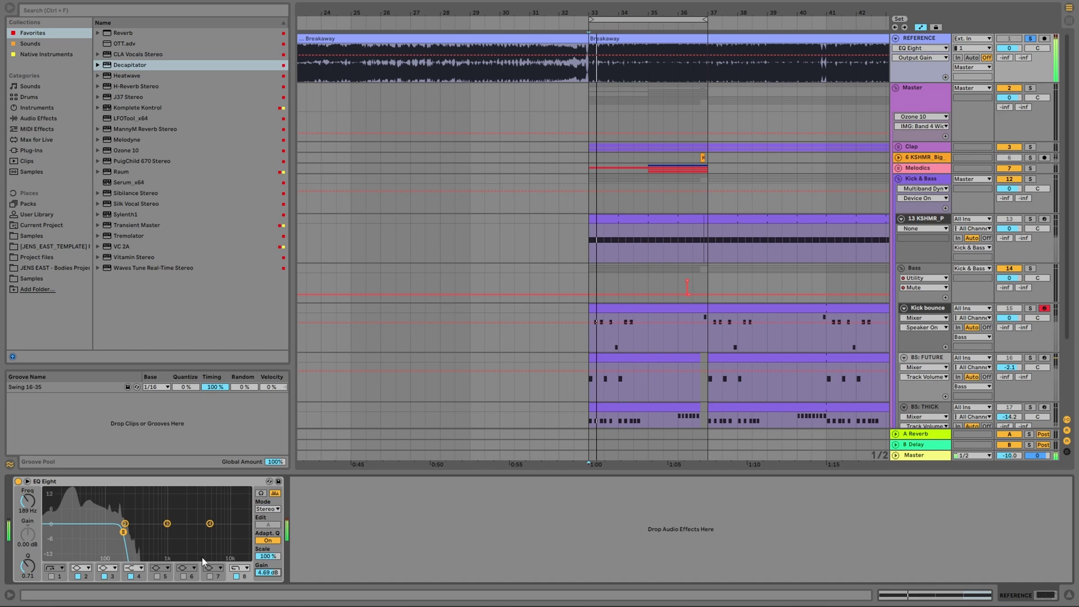
pyautogui.press('space')
# - Show the Kick & Bass group's devices and examine its Multiband Dynamics settings
pyautogui.scroll(-4, 678, 305)
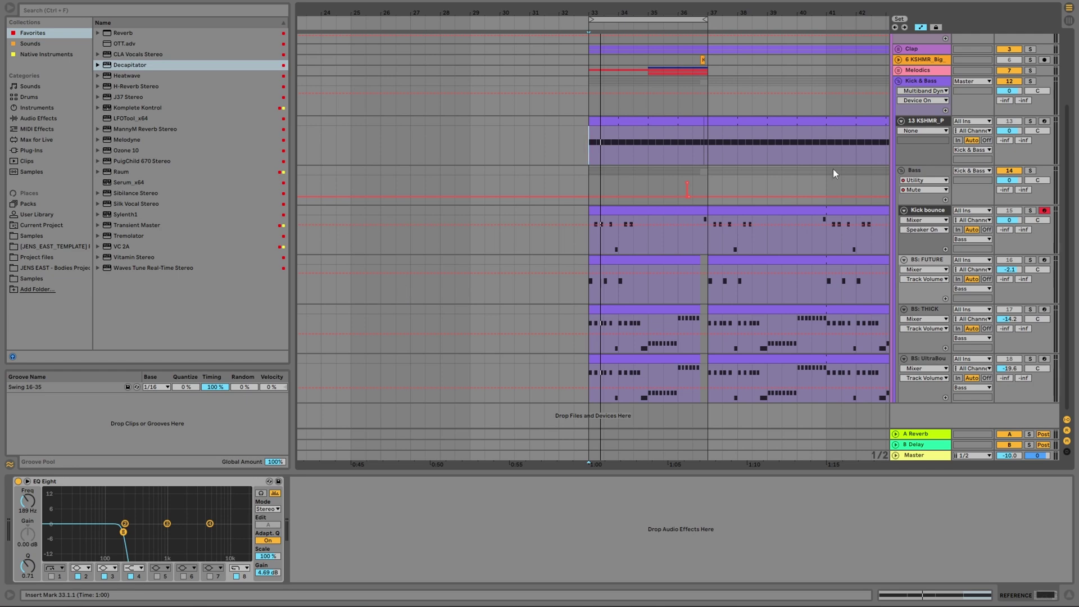
pyautogui.click(916, 82)
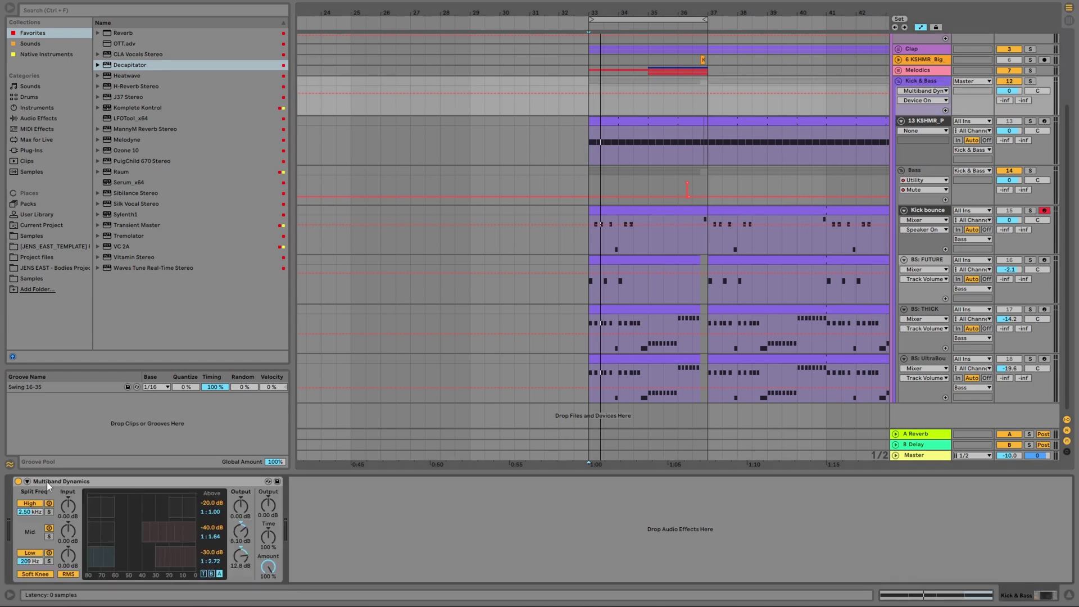
pyautogui.click(91, 483)
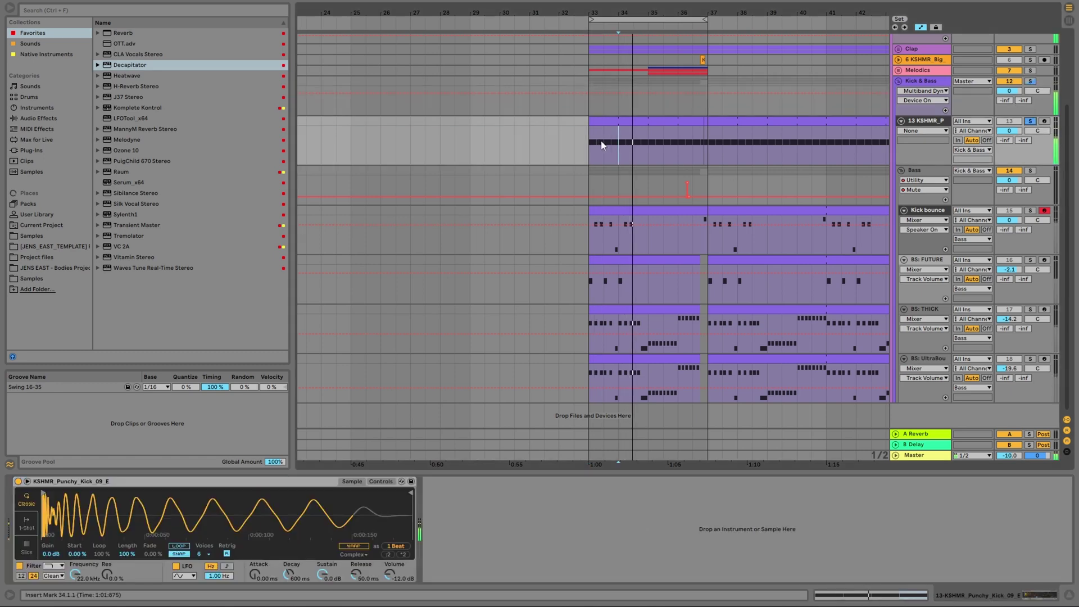
# - Play the kick from bar 33 and add the Kick bounce and BS: UltraBou tracks to the solo
pyautogui.click(588, 143)
pyautogui.press('space')
pyautogui.press('space')
pyautogui.keyDown('ctrl'); pyautogui.click(1027, 211); pyautogui.keyUp('ctrl')
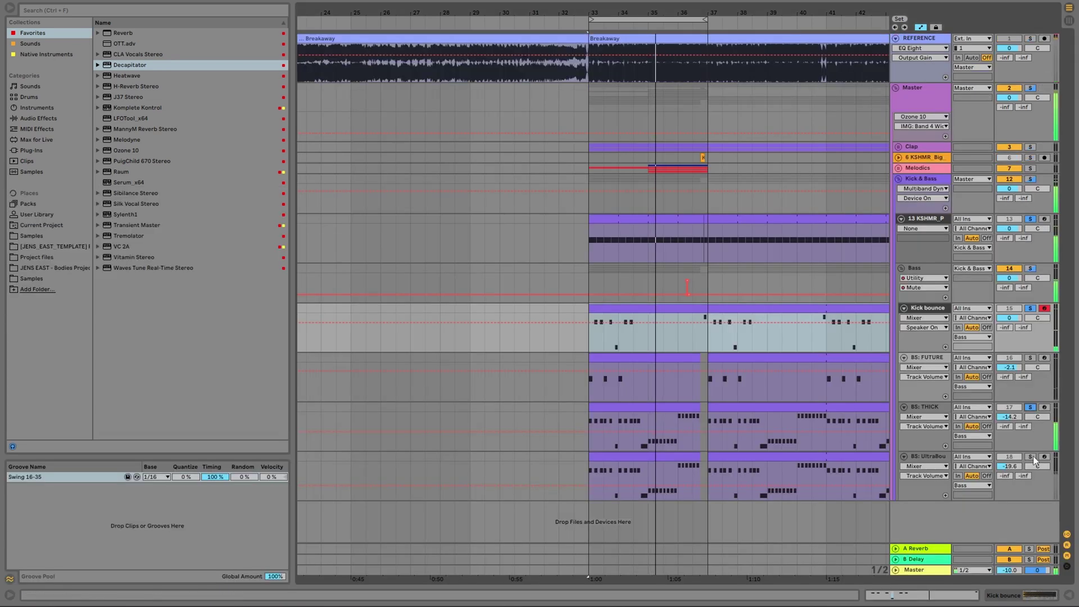
pyautogui.click(1031, 456)
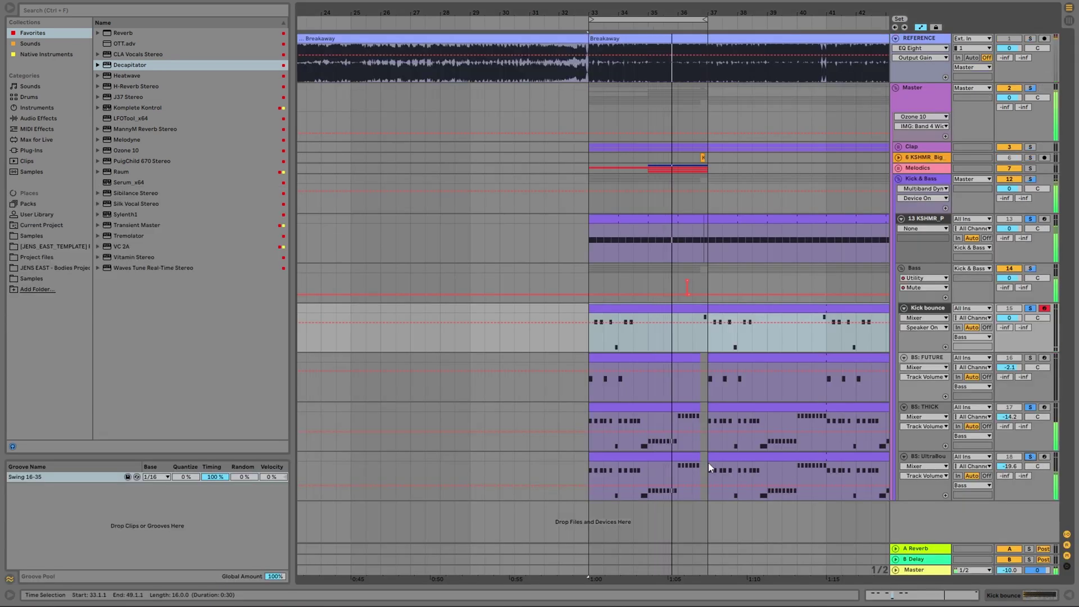
# - Open the first BS: THICK clip's notes and choose Swing 16-35 as its groove
pyautogui.click(922, 211)
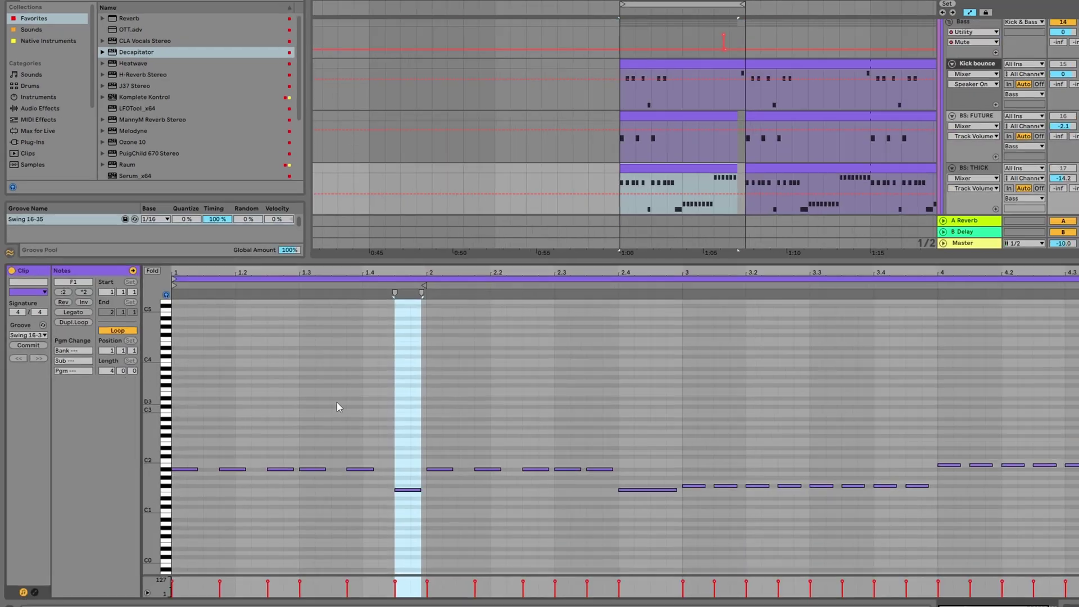
pyautogui.click(335, 401)
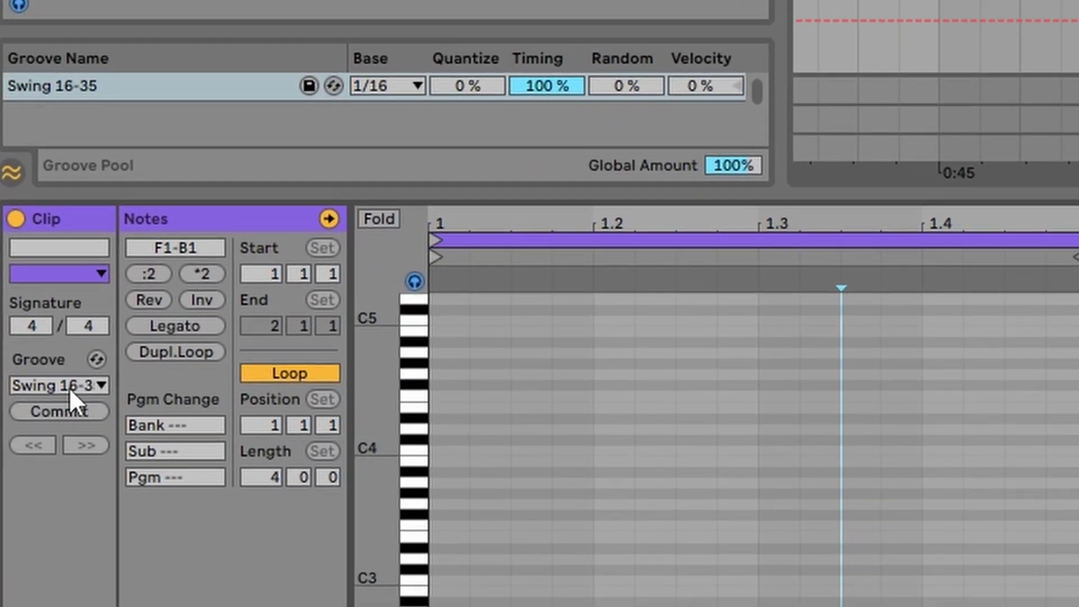
pyautogui.click(69, 387)
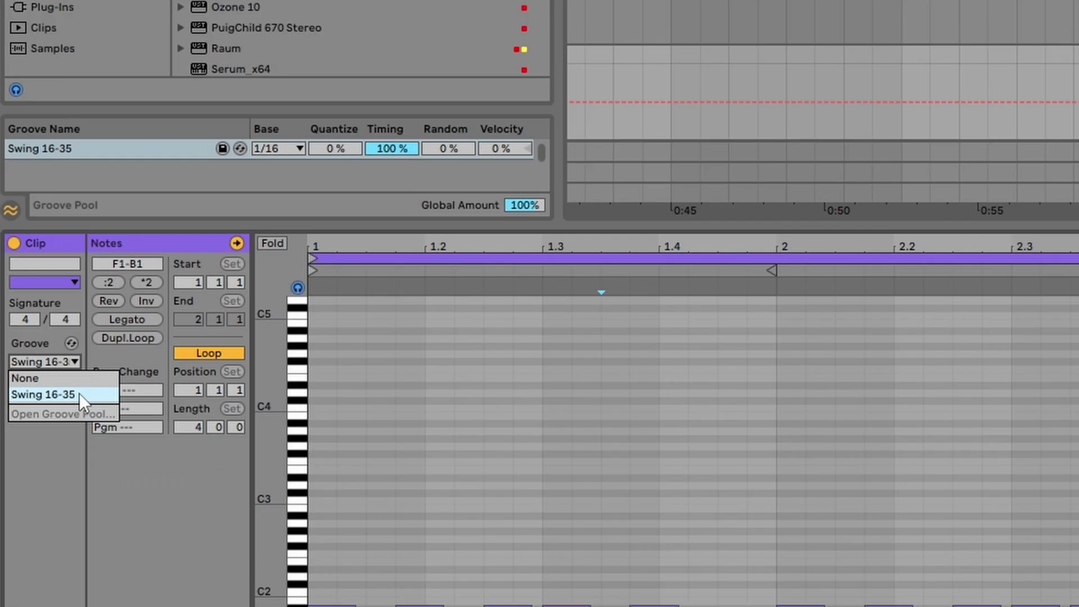
pyautogui.click(104, 433)
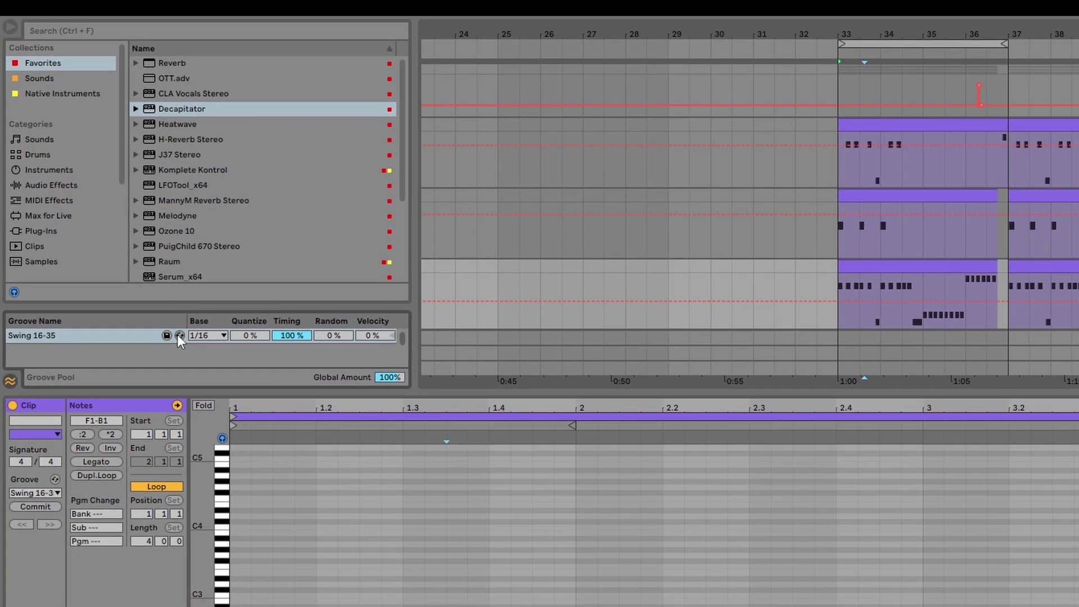
# - Browse the swing grooves in hot-swap mode, previewing Swing 16-05 and Swing 16-99, and close the mode
pyautogui.click(200, 312)
pyautogui.scroll(-3, 233, 213)
pyautogui.scroll(1, 228, 202)
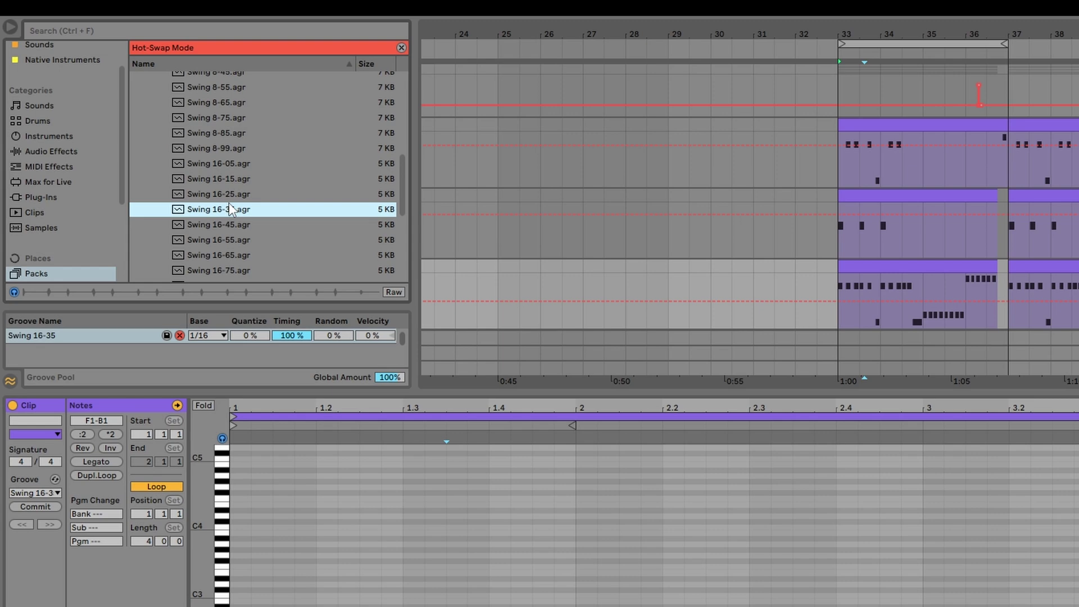
pyautogui.click(226, 164)
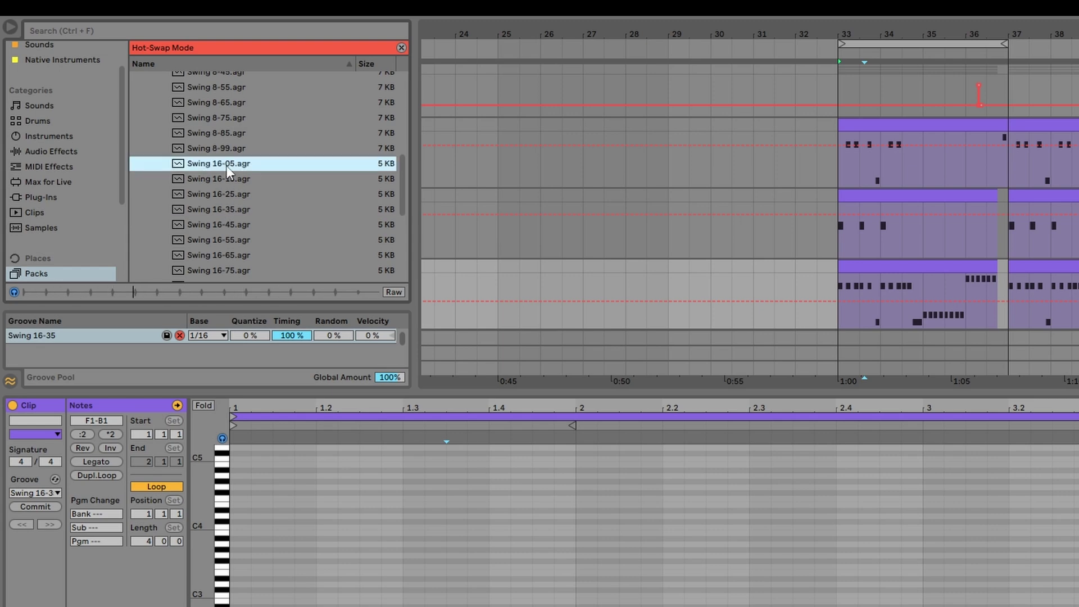
pyautogui.scroll(-2, 227, 166)
pyautogui.click(238, 253)
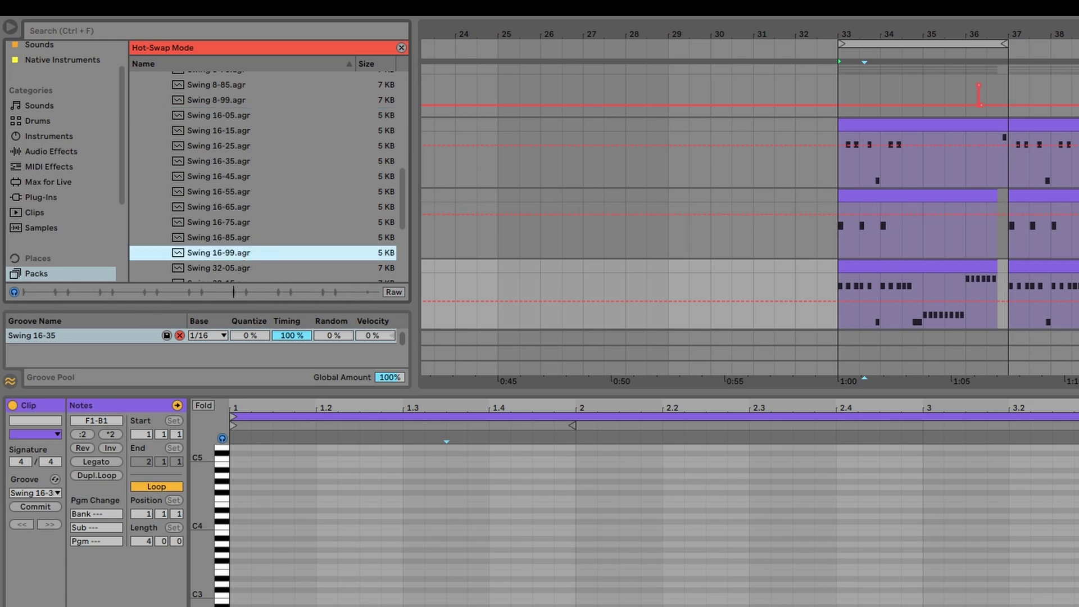
pyautogui.press('q')
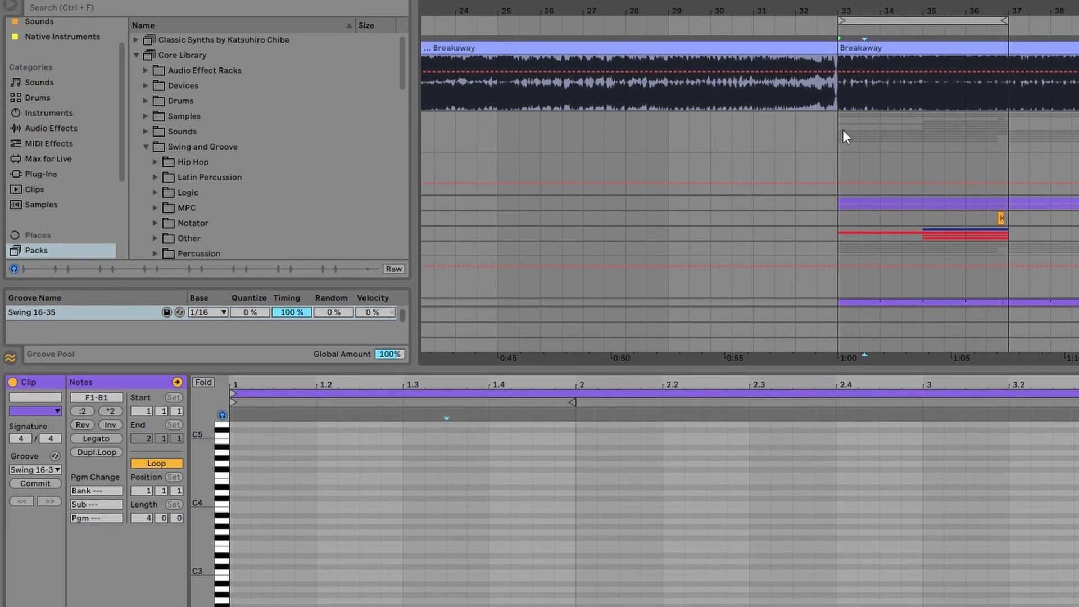
# - Try Swing 16-05 and Swing 16-99 in place of the pool groove, and view the Supersaw clip's notes
pyautogui.click(180, 311)
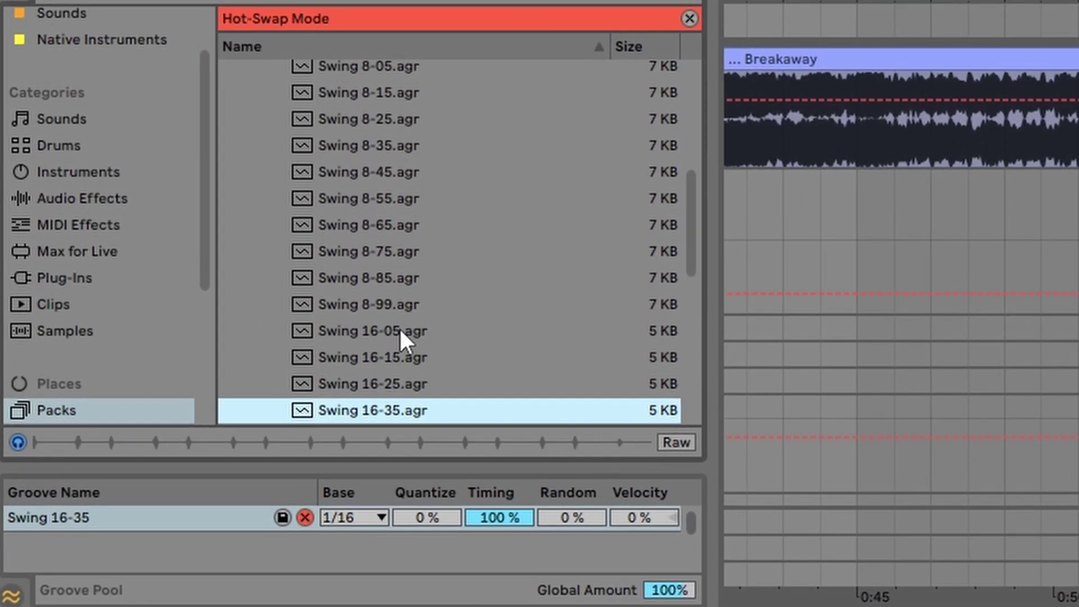
pyautogui.click(265, 226)
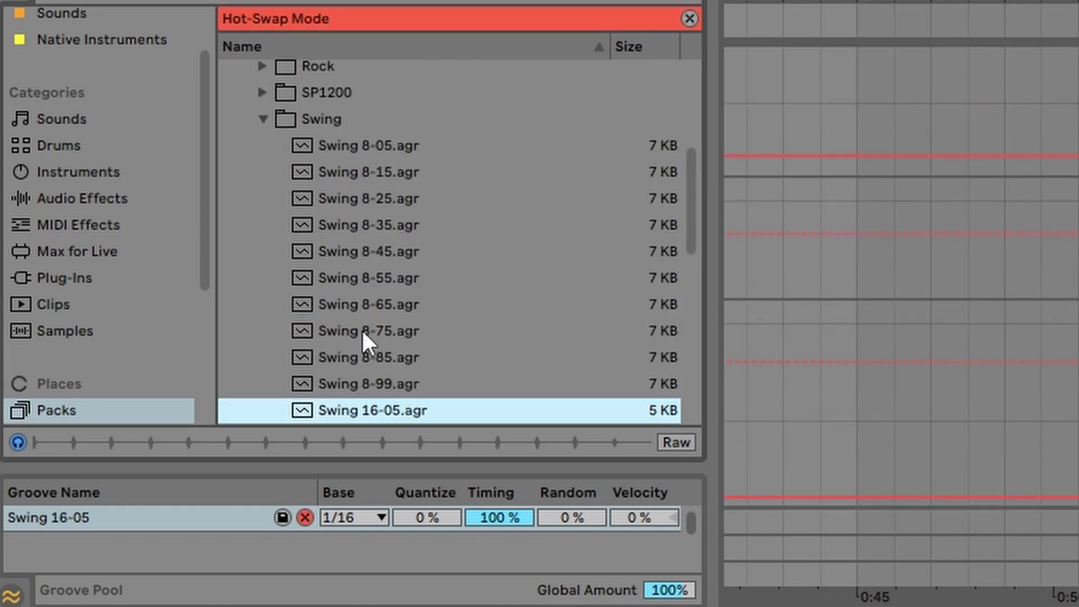
pyautogui.scroll(-6, 505, 306)
pyautogui.click(418, 312)
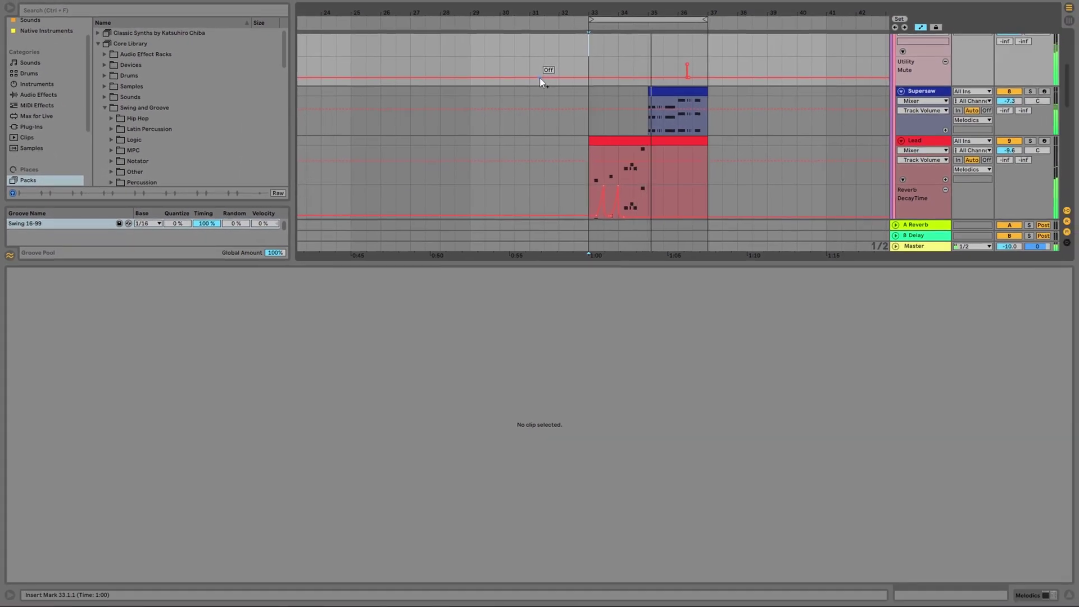
pyautogui.click(665, 90)
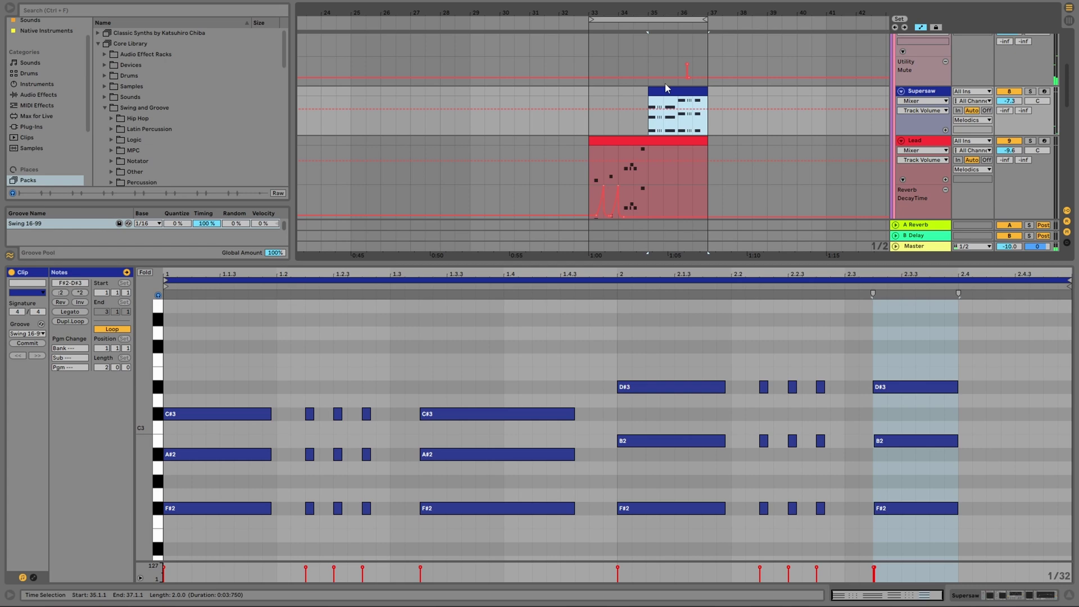
pyautogui.click(586, 128)
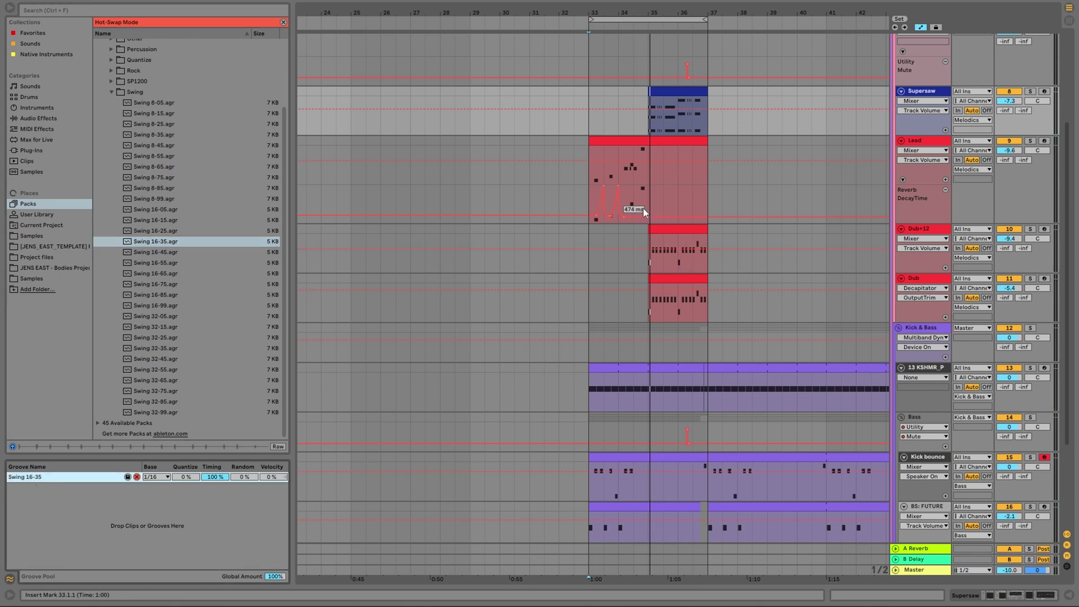
# - Check the groove assigned to the Lead clip and to the Kick bounce clip
pyautogui.doubleClick(600, 141)
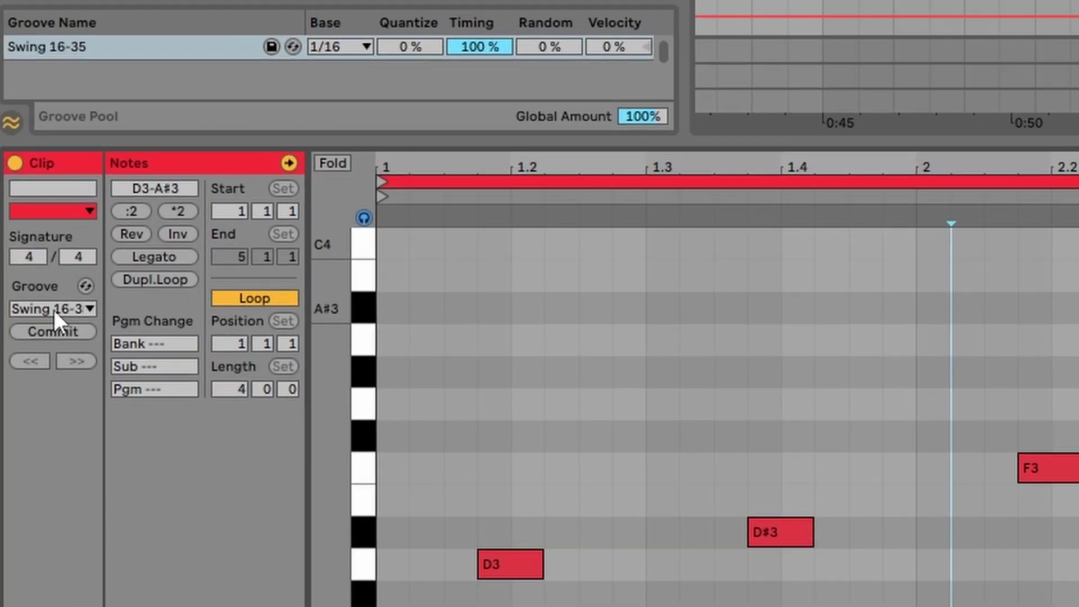
pyautogui.click(54, 309)
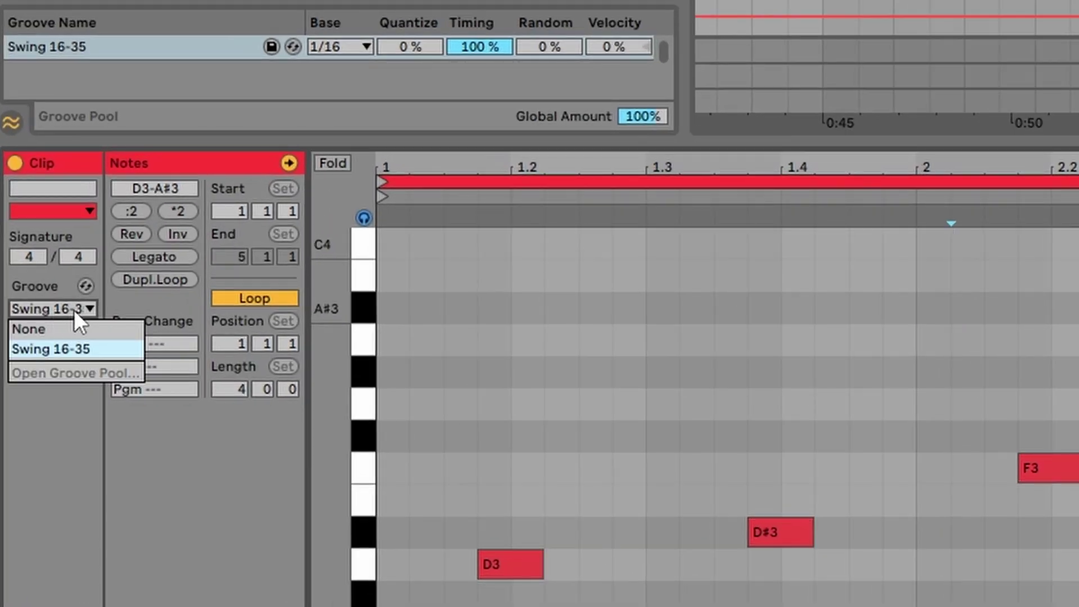
pyautogui.click(73, 312)
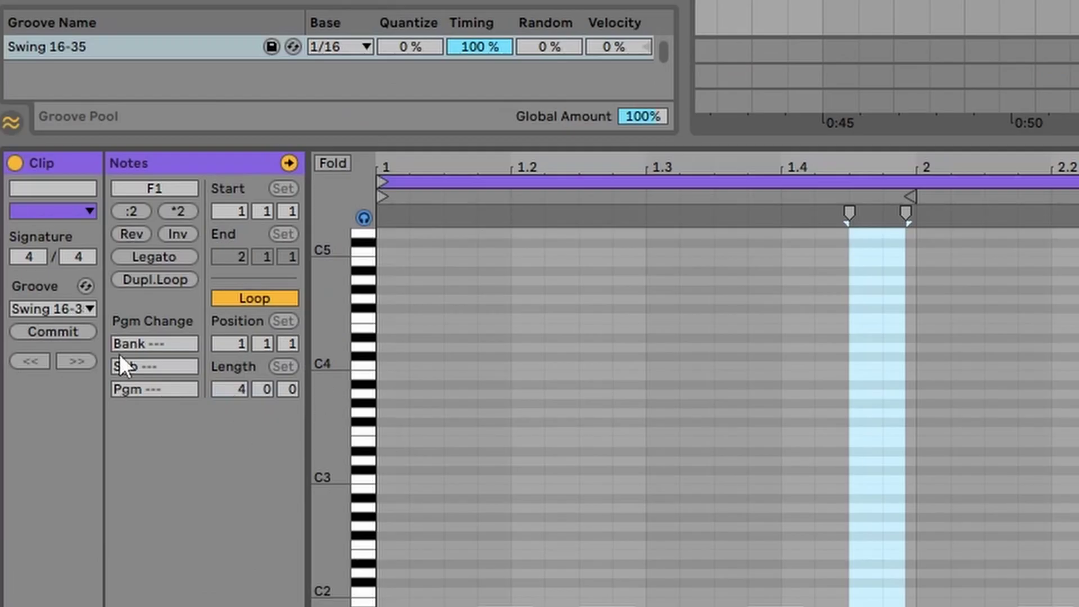
pyautogui.click(68, 307)
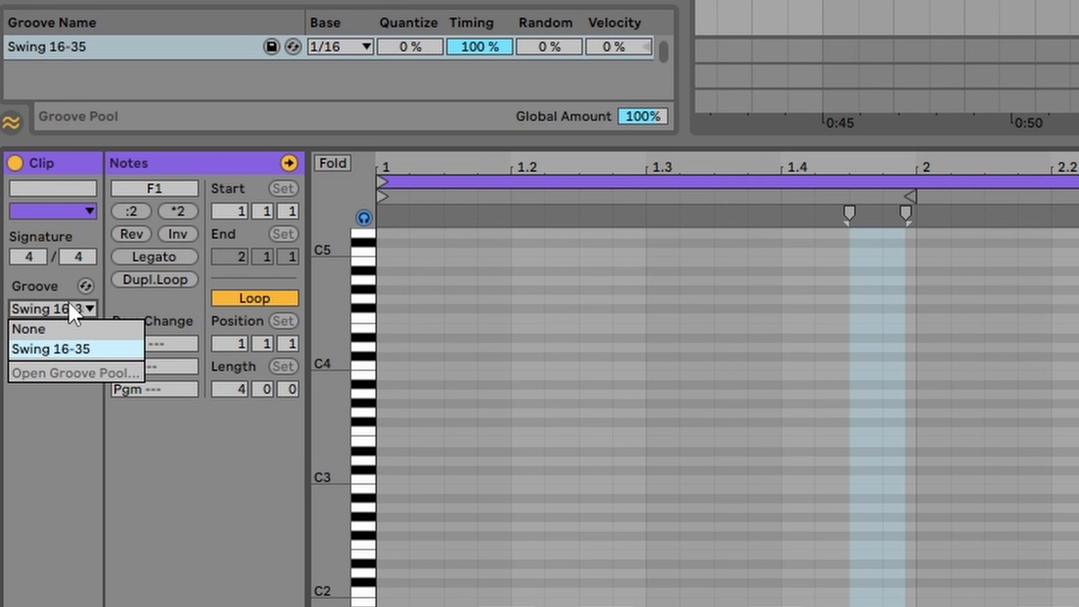
pyautogui.click(69, 304)
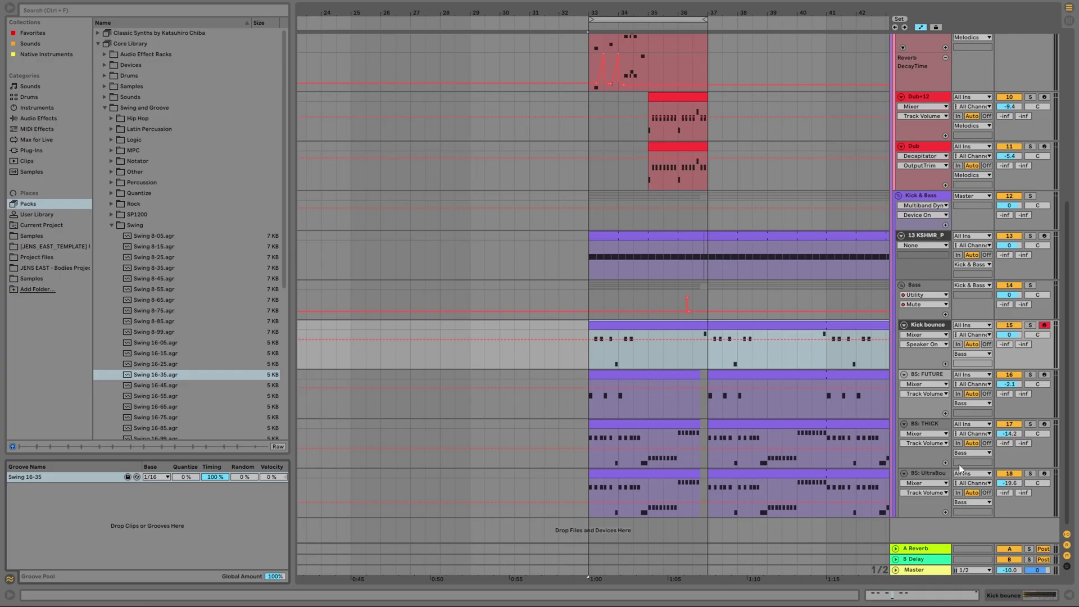
# - Play the BS: UltraBou track soloed from bar 33, adding BS: THICK, Kick bounce and the KSHMR kick to the solo
pyautogui.click(1030, 474)
pyautogui.click(620, 475)
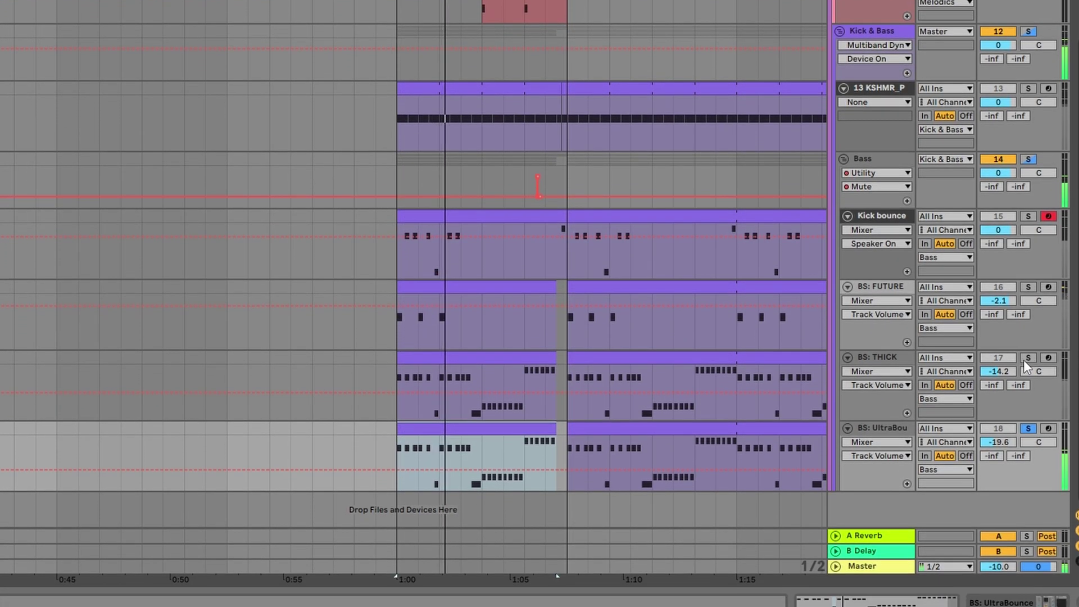
pyautogui.click(1028, 358)
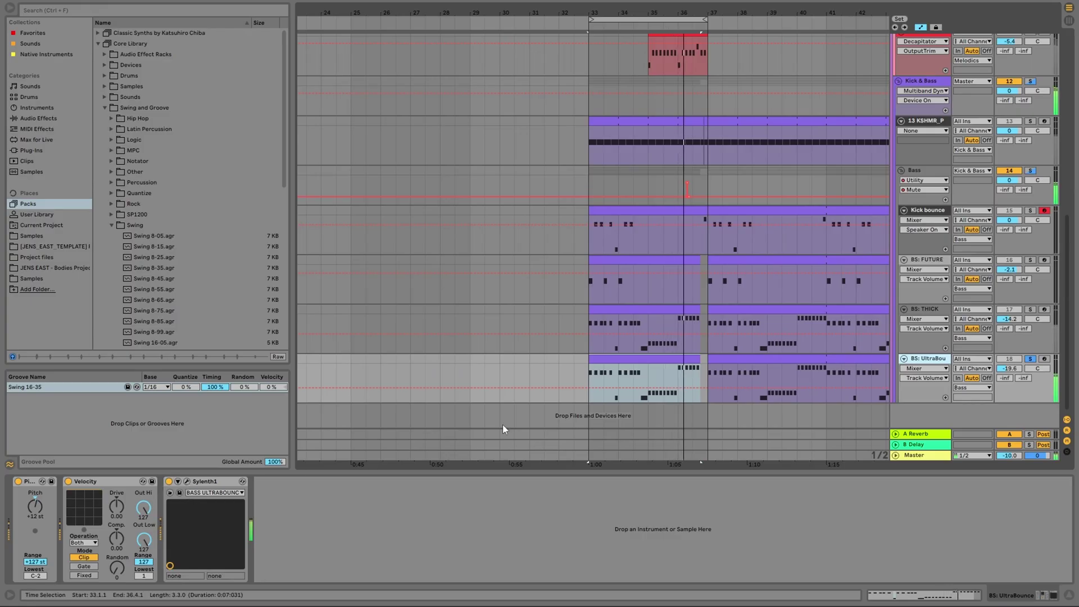
pyautogui.keyDown('ctrl'); pyautogui.click(1030, 309); pyautogui.keyUp('ctrl')
pyautogui.keyDown('ctrl'); pyautogui.click(1030, 210); pyautogui.keyUp('ctrl')
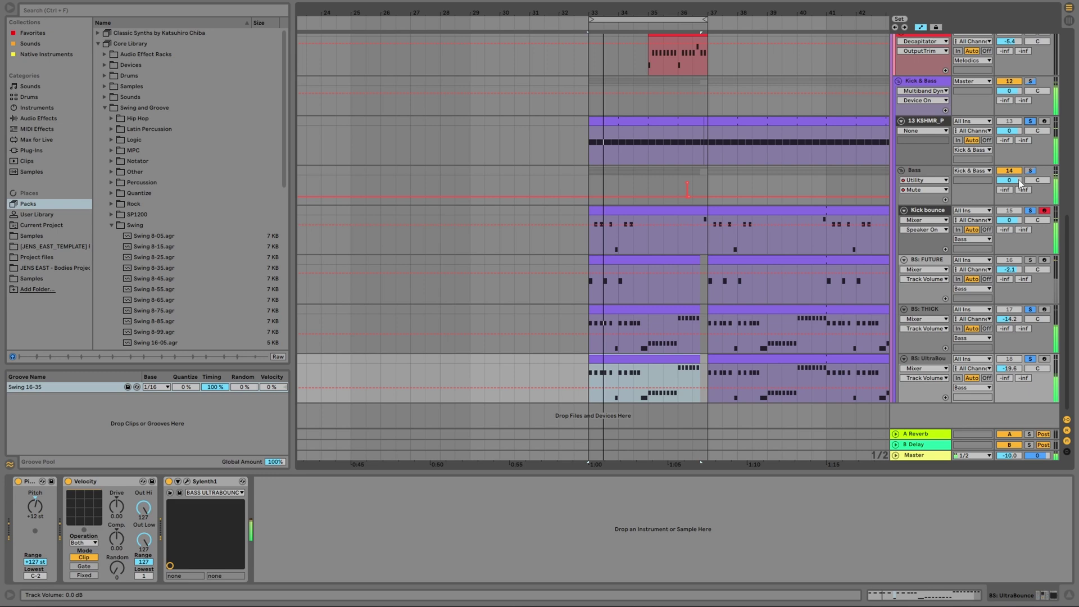
pyautogui.keyDown('ctrl'); pyautogui.click(1030, 120); pyautogui.keyUp('ctrl')
pyautogui.scroll(3, 1011, 233)
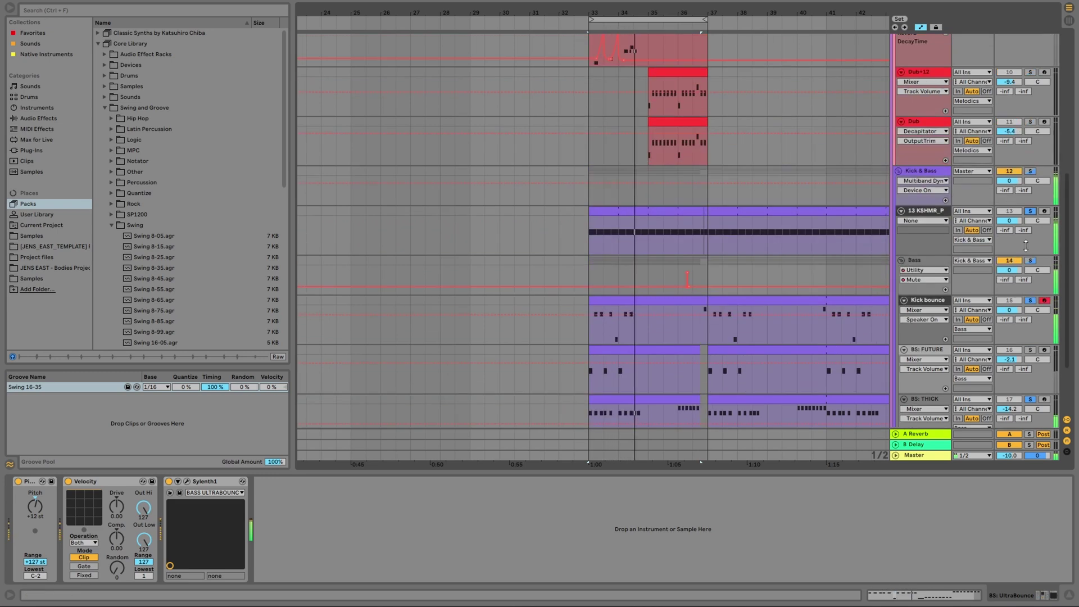
# - Solo the entire Kick & Bass group and play it
pyautogui.scroll(-3, 1024, 244)
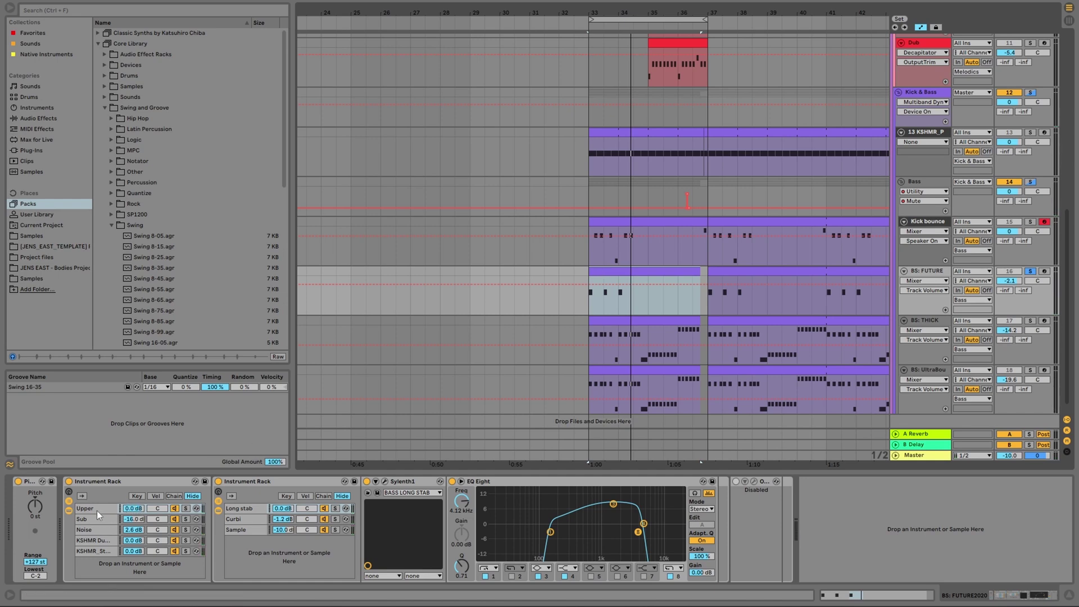
pyautogui.click(1030, 93)
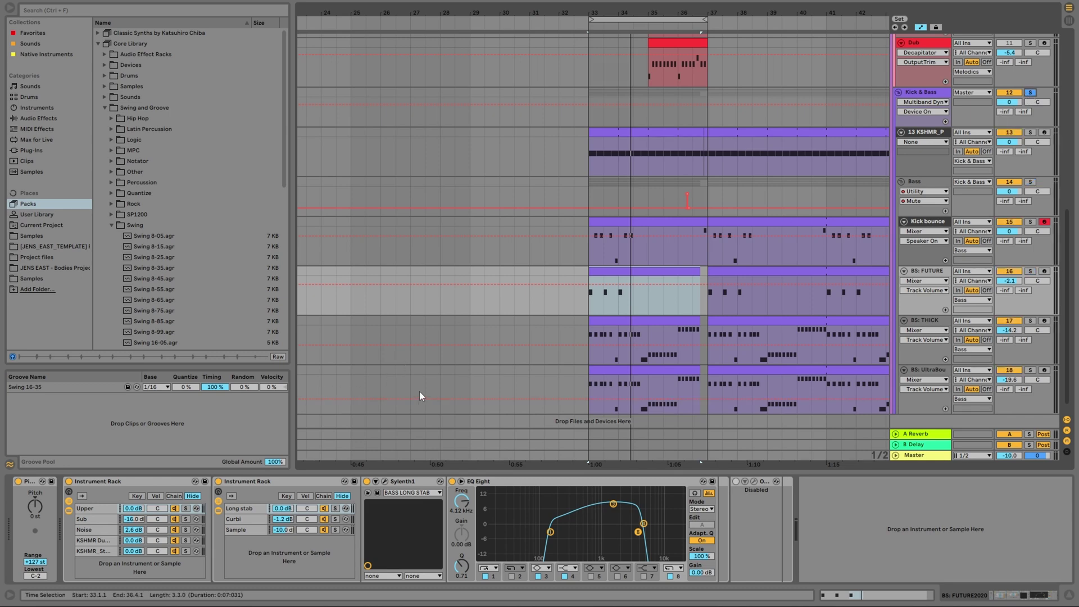
pyautogui.press('space')
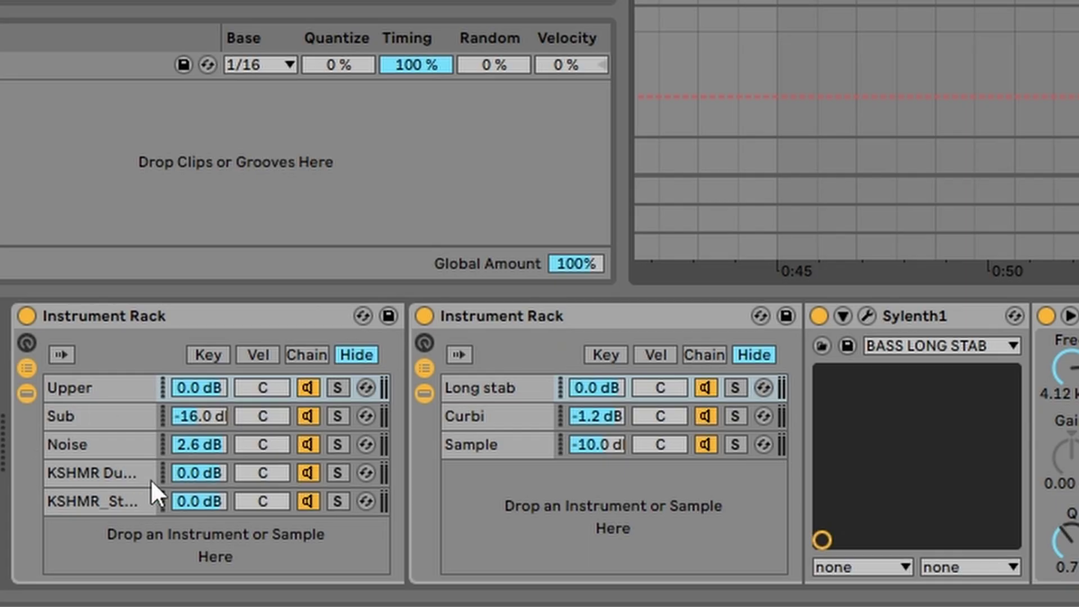
# - Look through the BS: FUTURE rack's Upper, Noise and two KSHMR chains, ending on the Upper chain
pyautogui.click(95, 390)
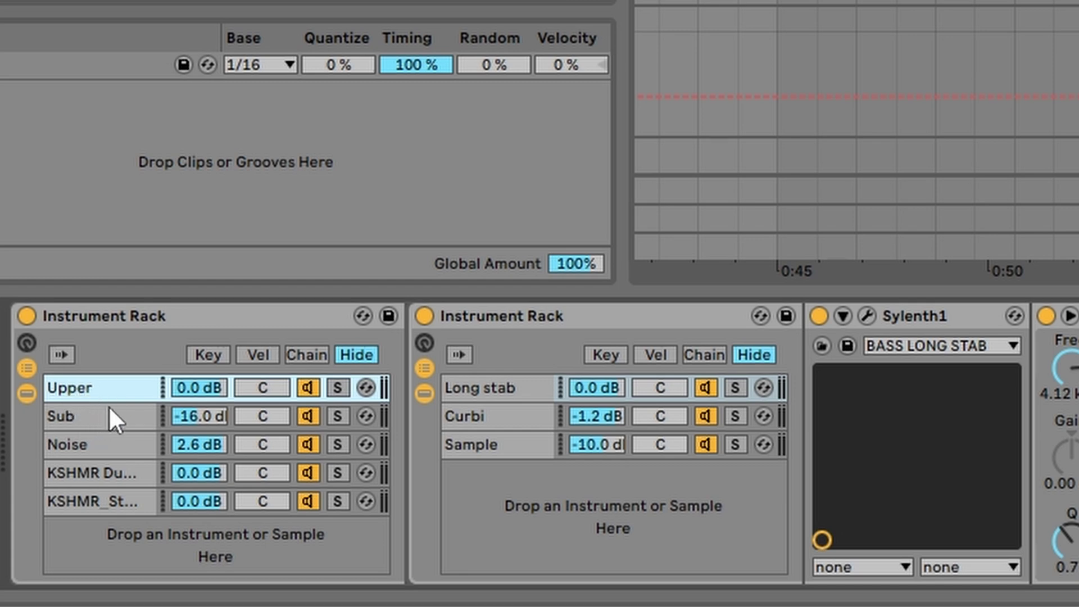
pyautogui.click(95, 447)
pyautogui.click(107, 475)
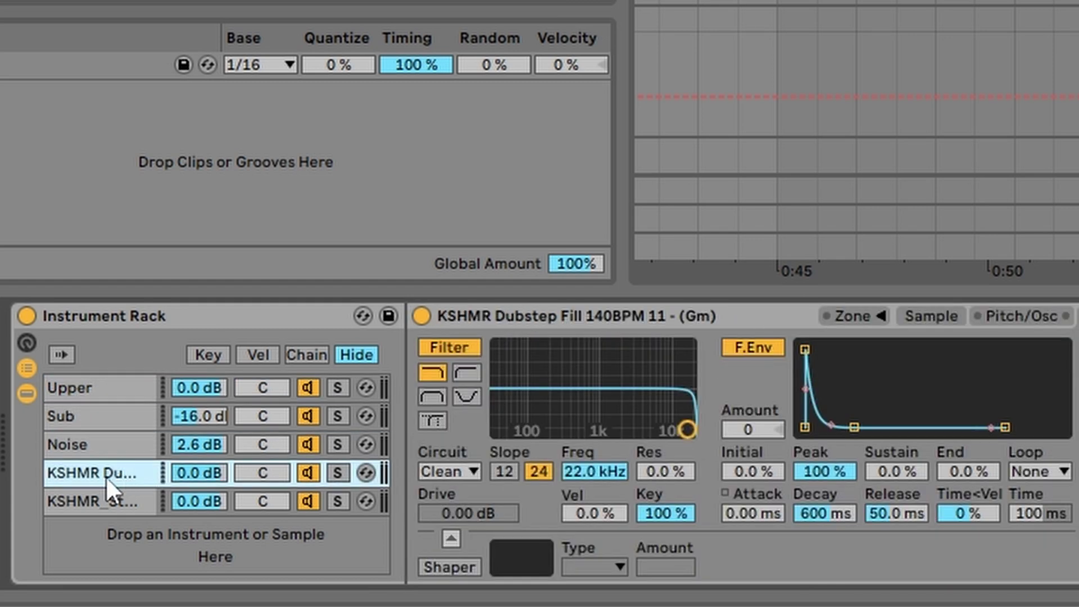
pyautogui.click(113, 506)
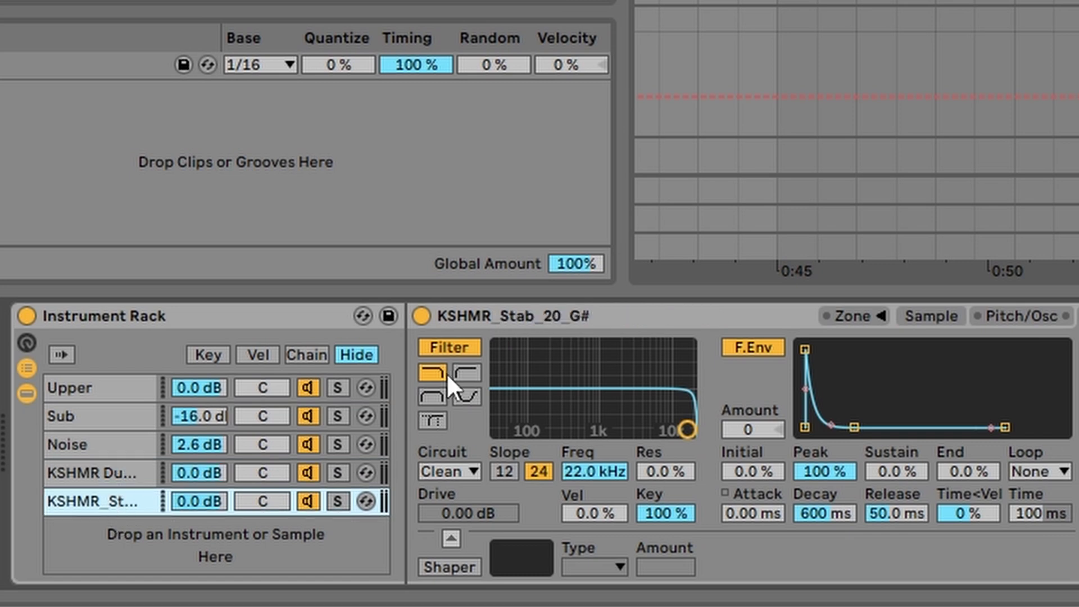
pyautogui.click(104, 403)
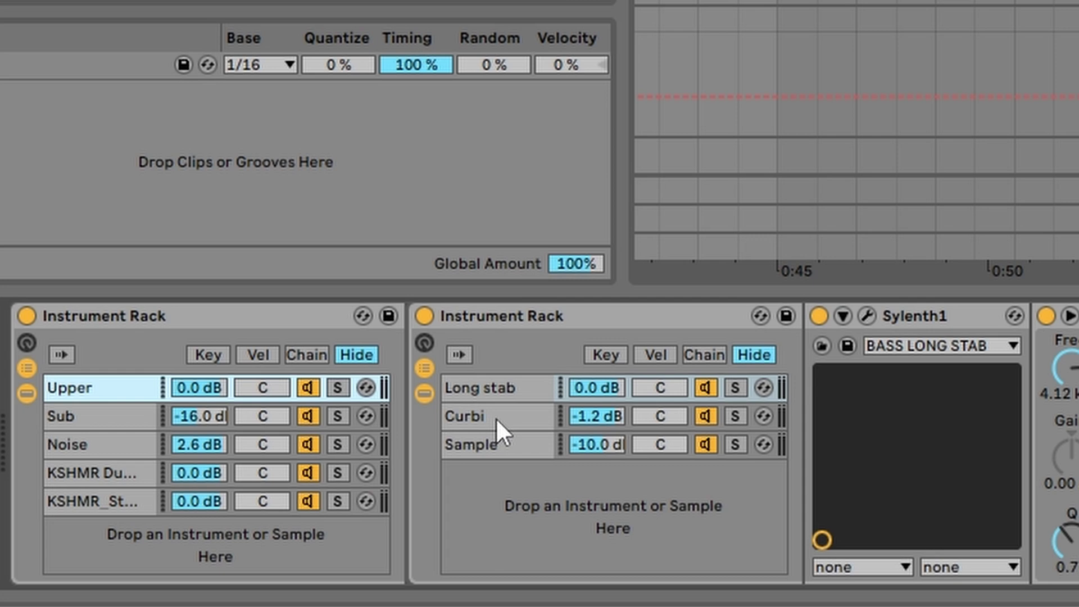
# - Listen to the Long stab, Curbi and Sample chains inside the Upper chain by soloing them in turn
pyautogui.click(733, 388)
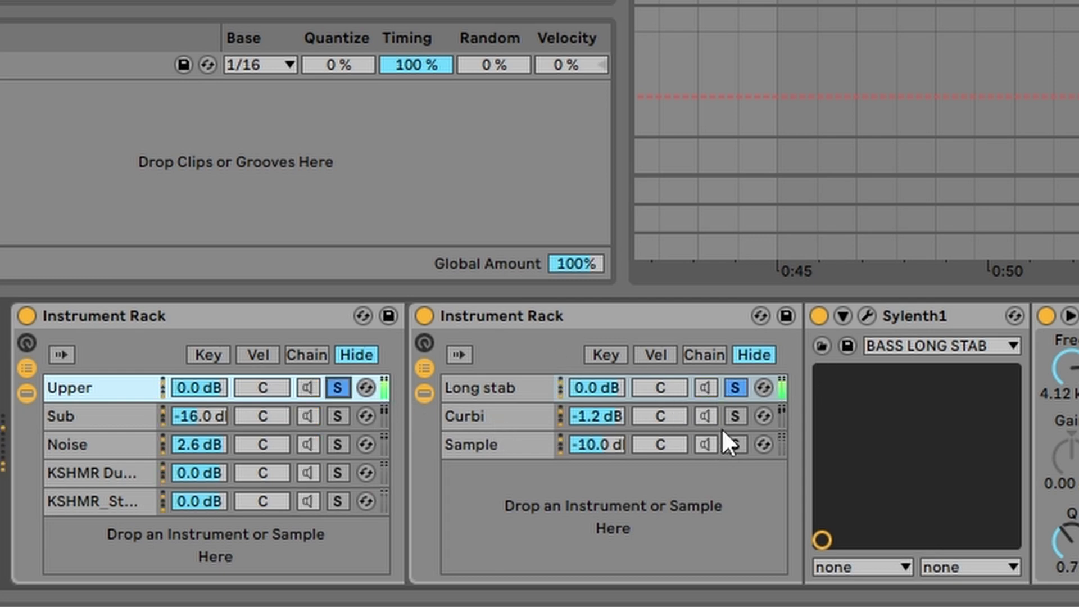
pyautogui.click(735, 416)
pyautogui.click(735, 444)
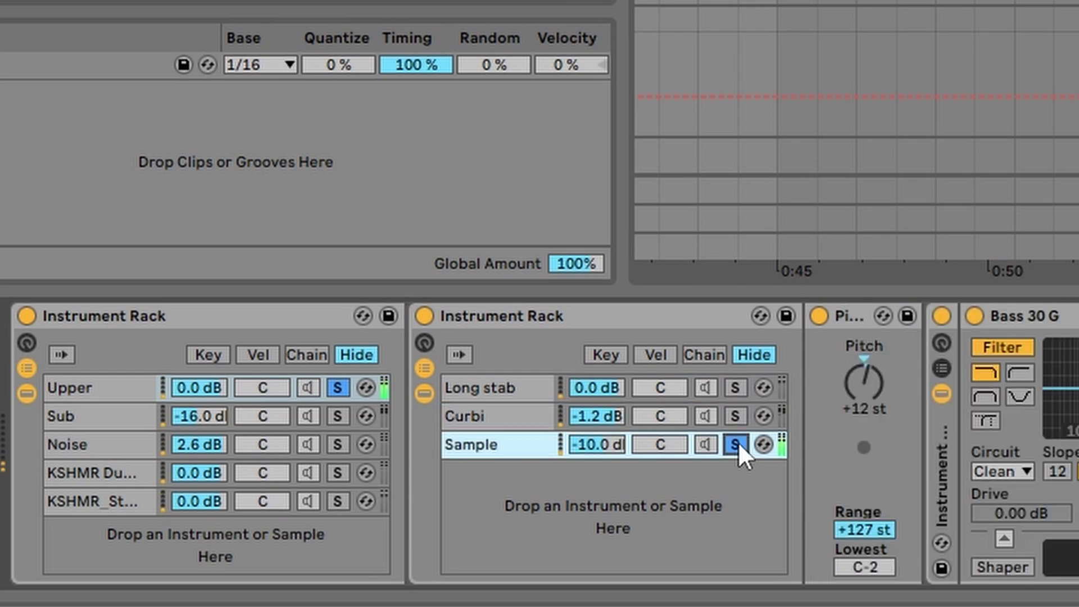
# - Solo the Sub, Noise and both KSHMR chains in turn, view the KSHMR sample waveforms, and clear the last solo
pyautogui.click(338, 416)
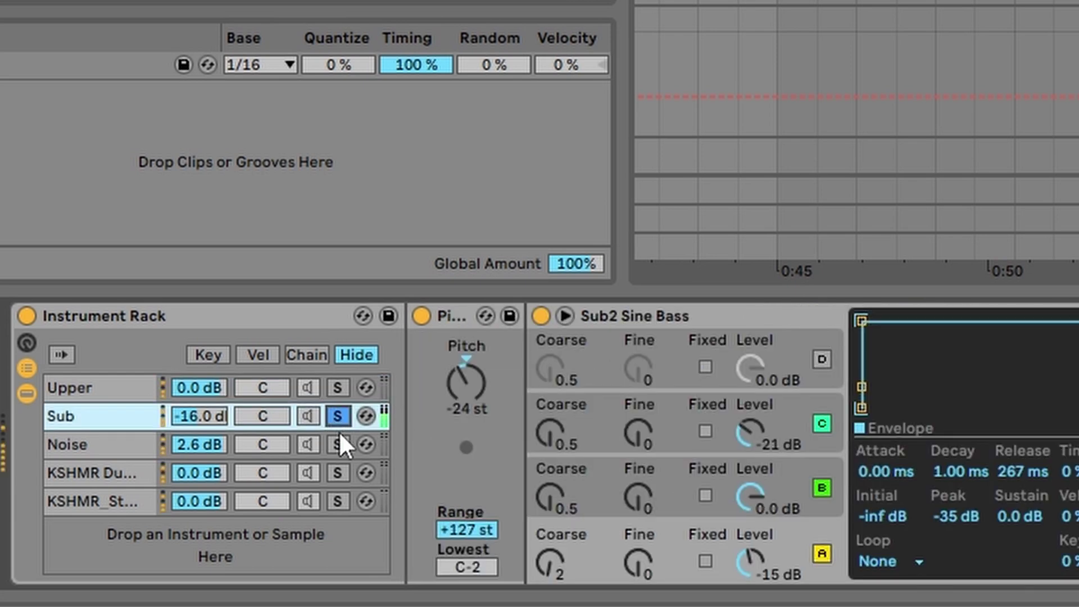
pyautogui.click(339, 444)
pyautogui.click(339, 473)
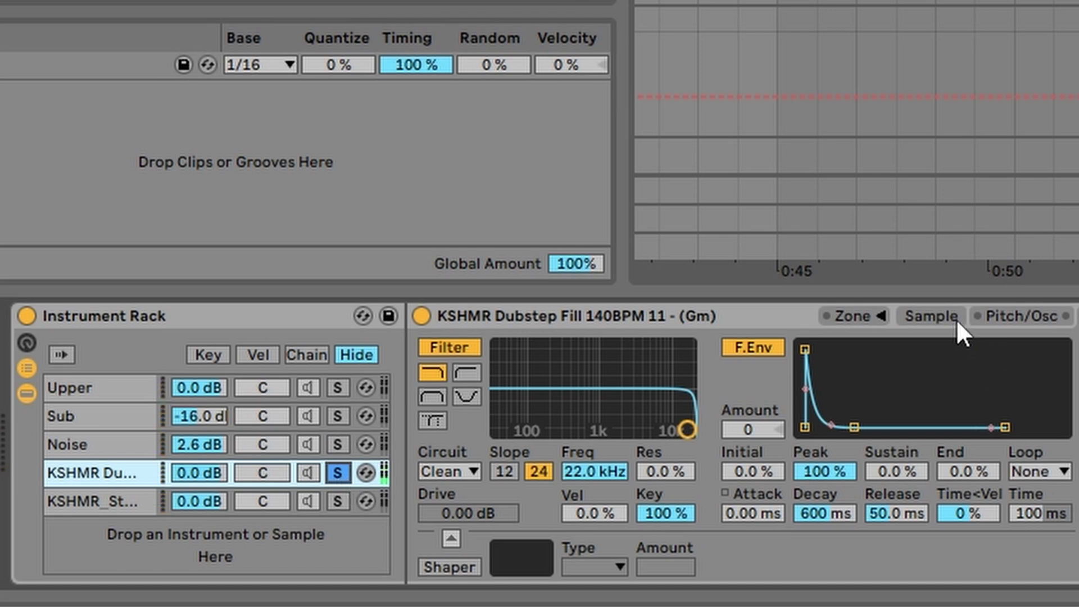
pyautogui.click(932, 316)
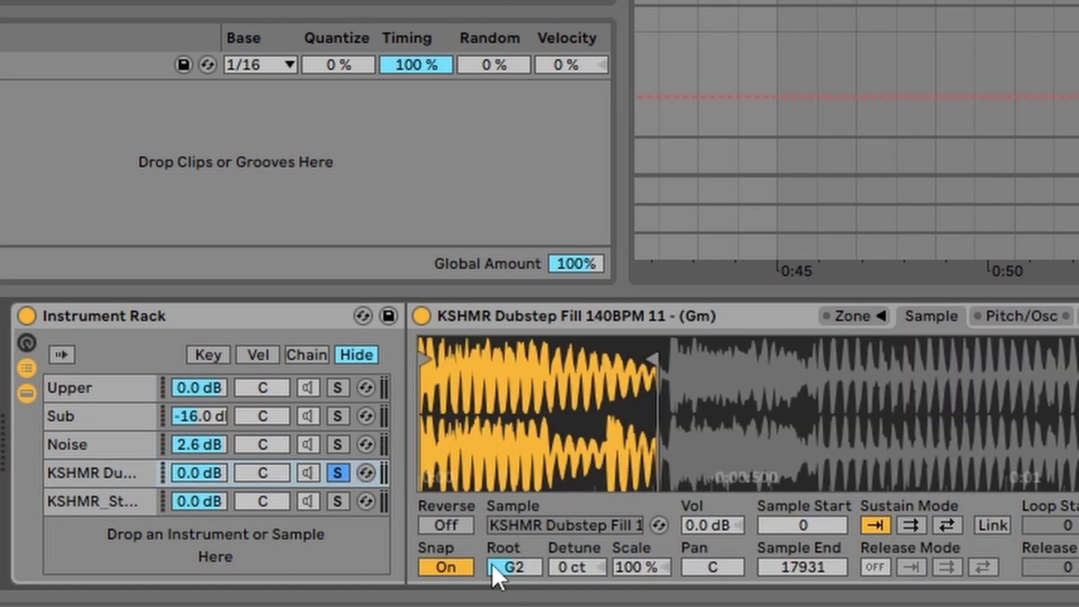
pyautogui.click(336, 501)
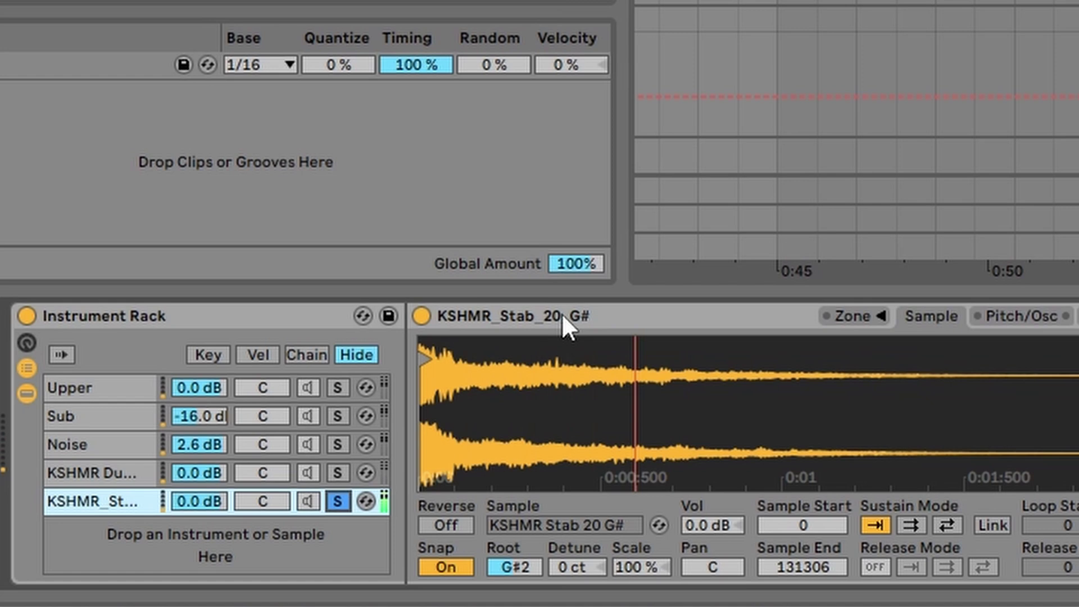
pyautogui.click(338, 501)
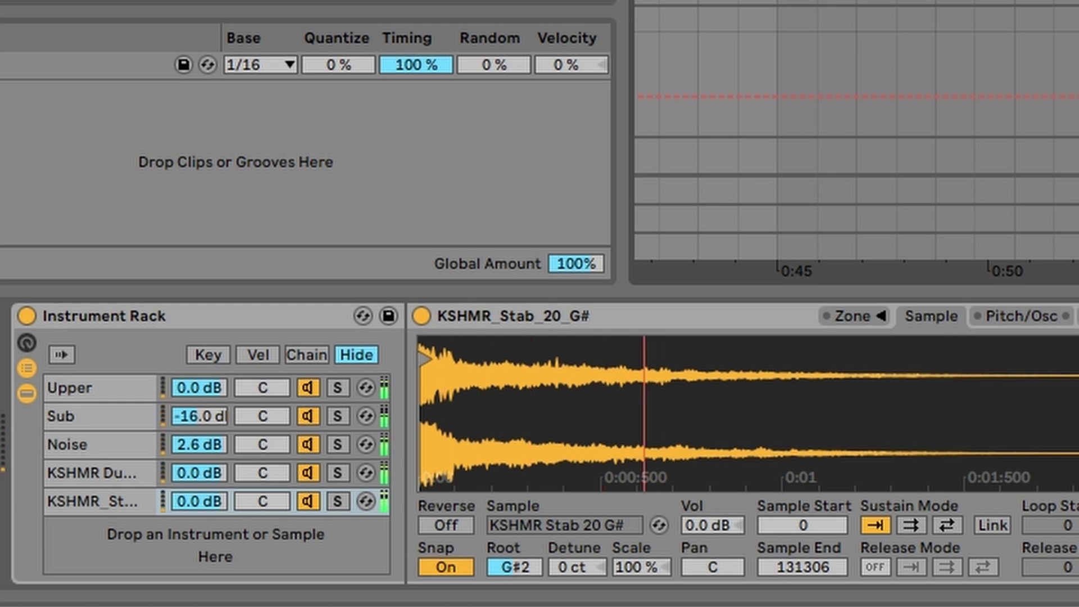
# - Open the Bass group's LFOTool plug-in, examine its sidechain volume curve, and close its window
pyautogui.scroll(3, 856, 87)
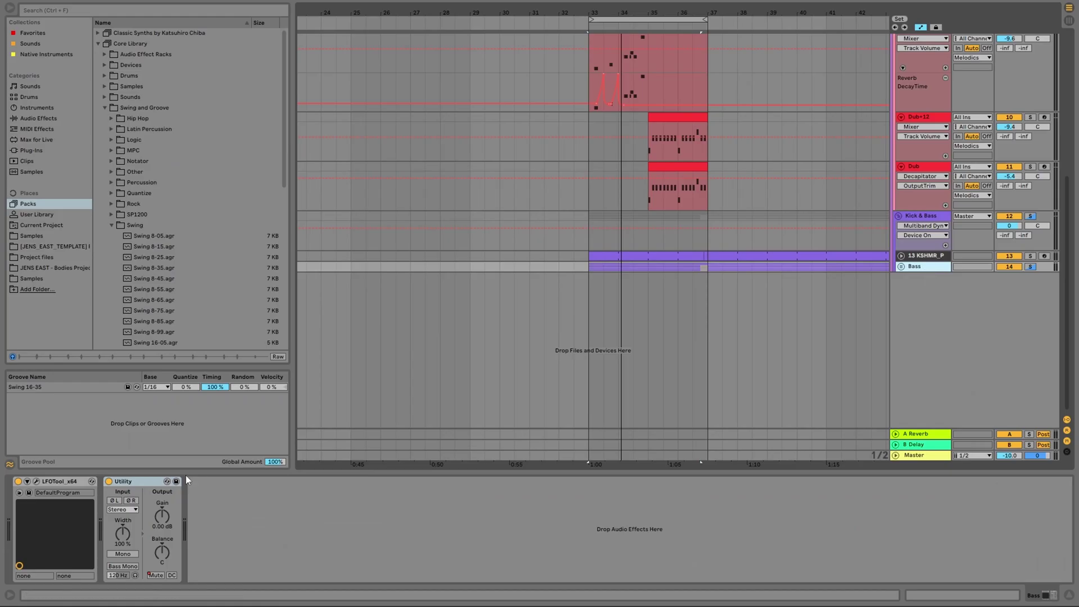
pyautogui.click(65, 480)
pyautogui.click(37, 481)
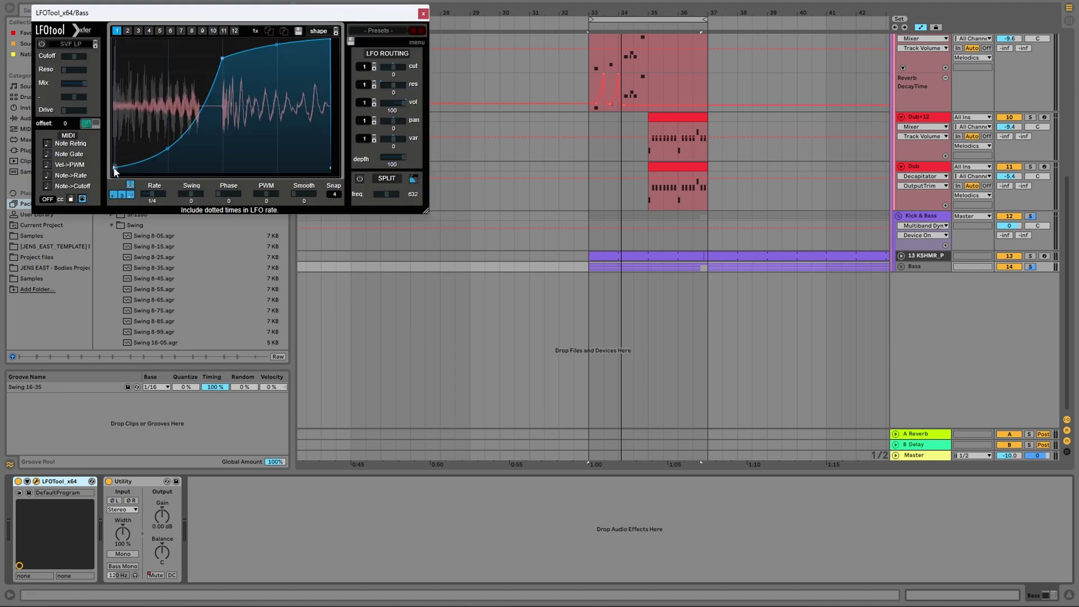
pyautogui.click(423, 13)
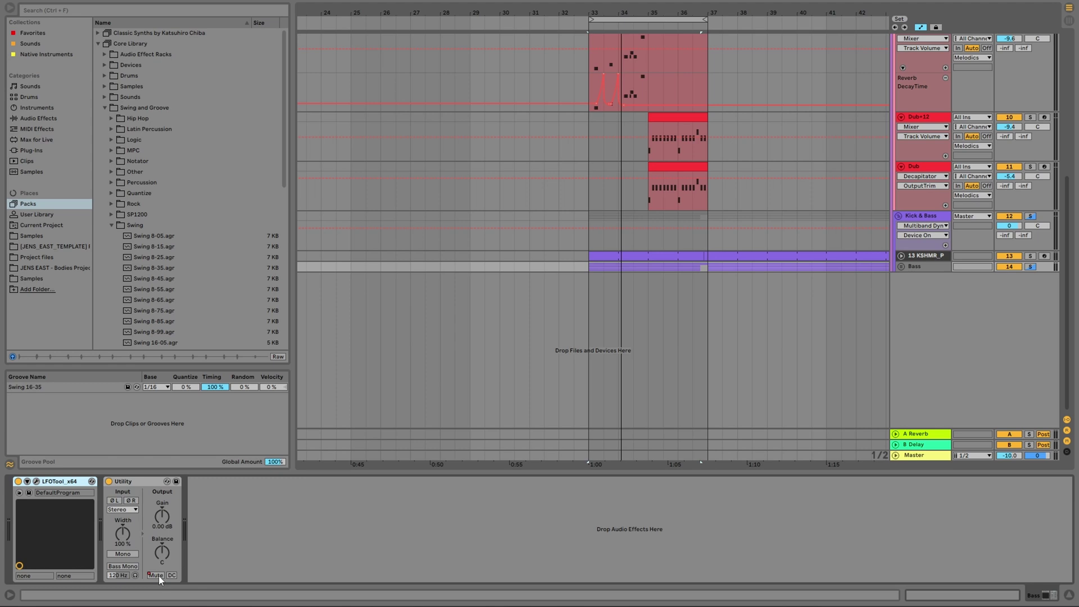
# - Unfold the Bass group and examine its Utility Mute automation just after bar 36
pyautogui.click(900, 267)
pyautogui.click(697, 292)
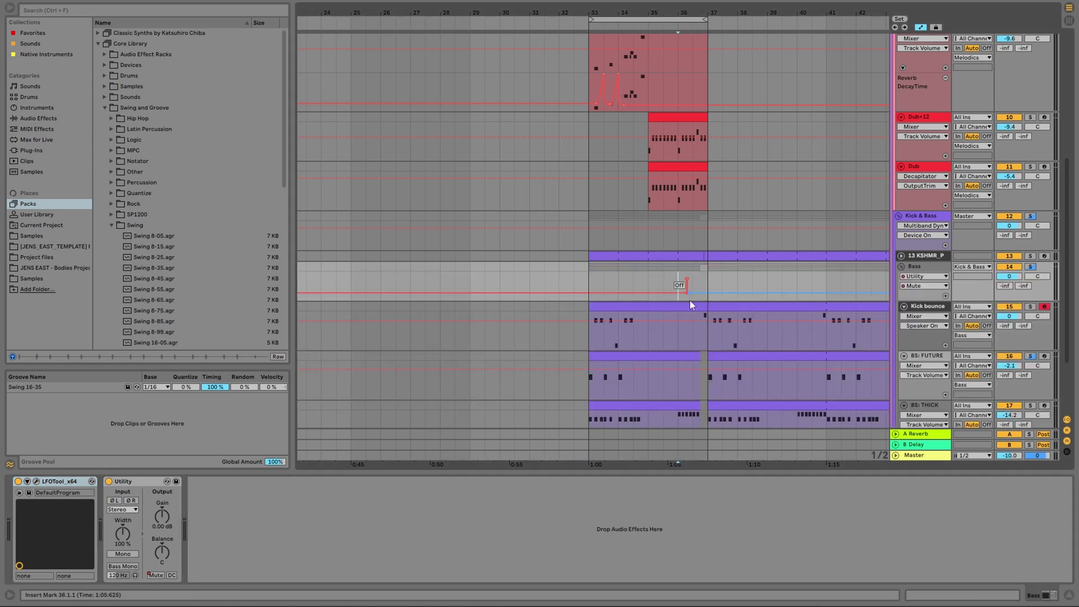
pyautogui.moveTo(692, 8); pyautogui.dragTo(692, 70)
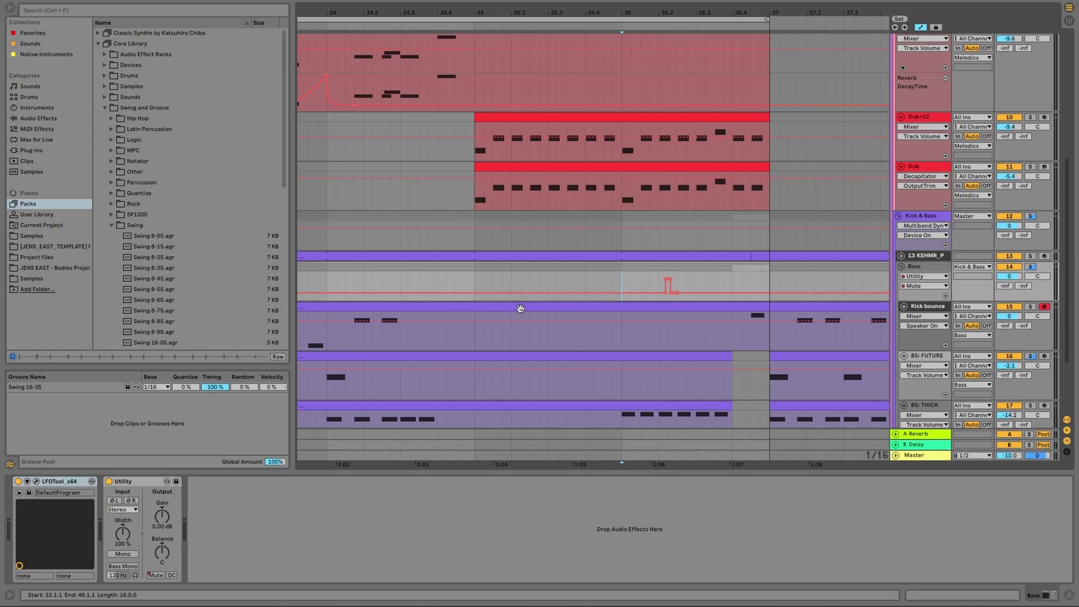
# - Listen to the Melodics group from bar 35 through its own Utility Mute automation
pyautogui.click(474, 282)
pyautogui.scroll(4, 735, 208)
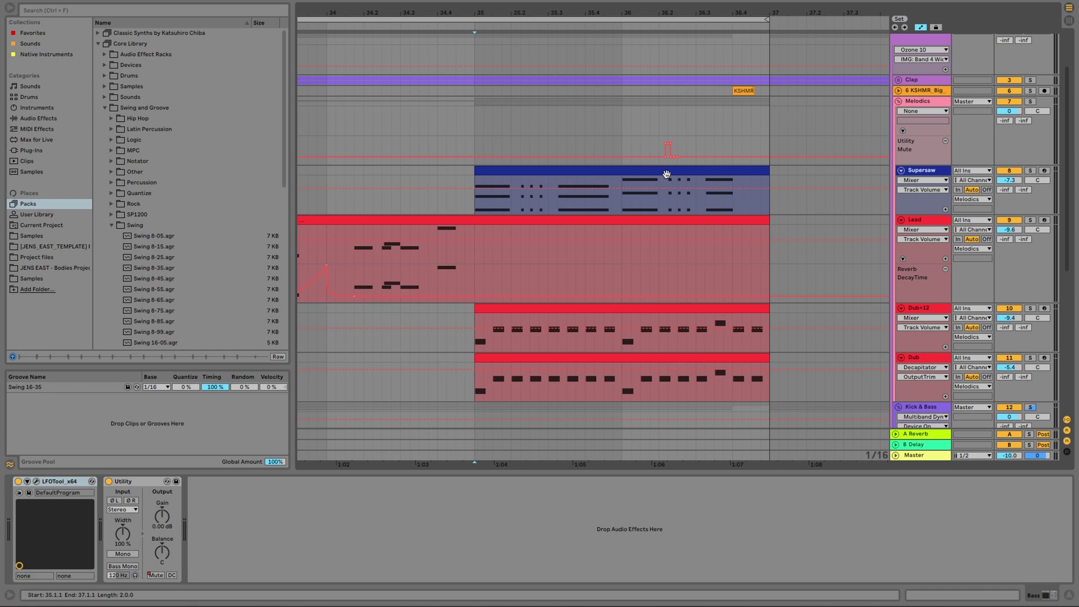
pyautogui.scroll(-2, 630, 144)
pyautogui.click(477, 107)
pyautogui.press('space')
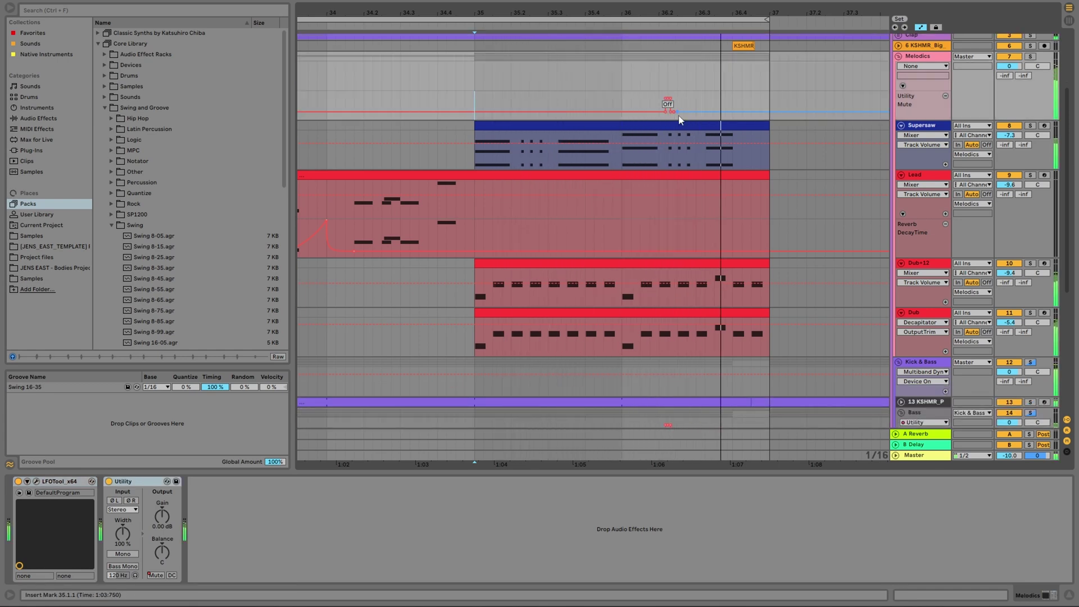
# - Play the Kick & Bass group from bar 36 and select the matching short gap in the REFERENCE waveform
pyautogui.scroll(-4, 731, 251)
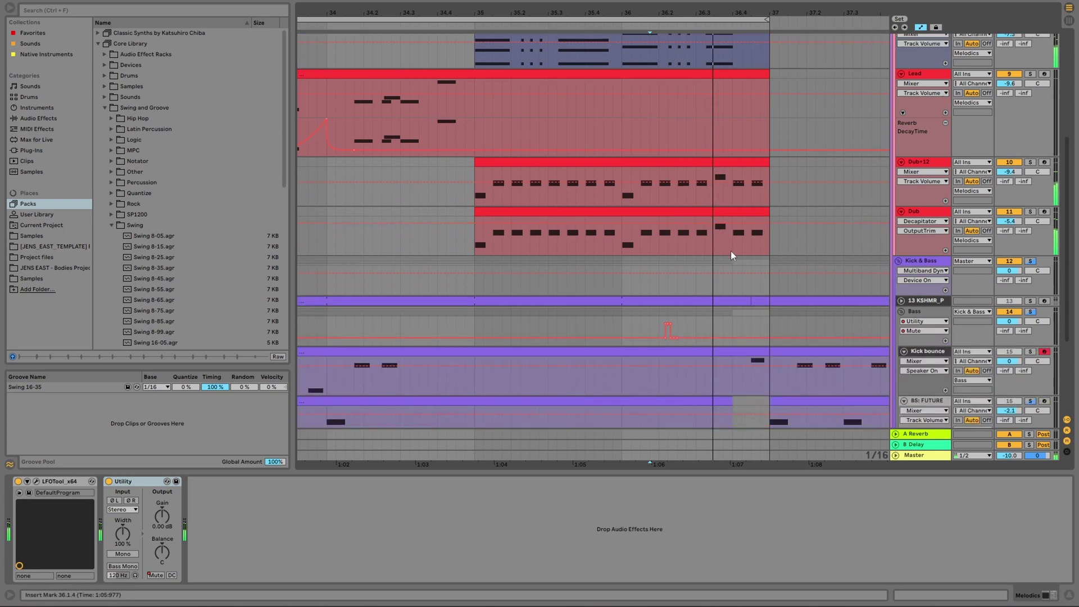
pyautogui.click(620, 329)
pyautogui.scroll(-4, 620, 331)
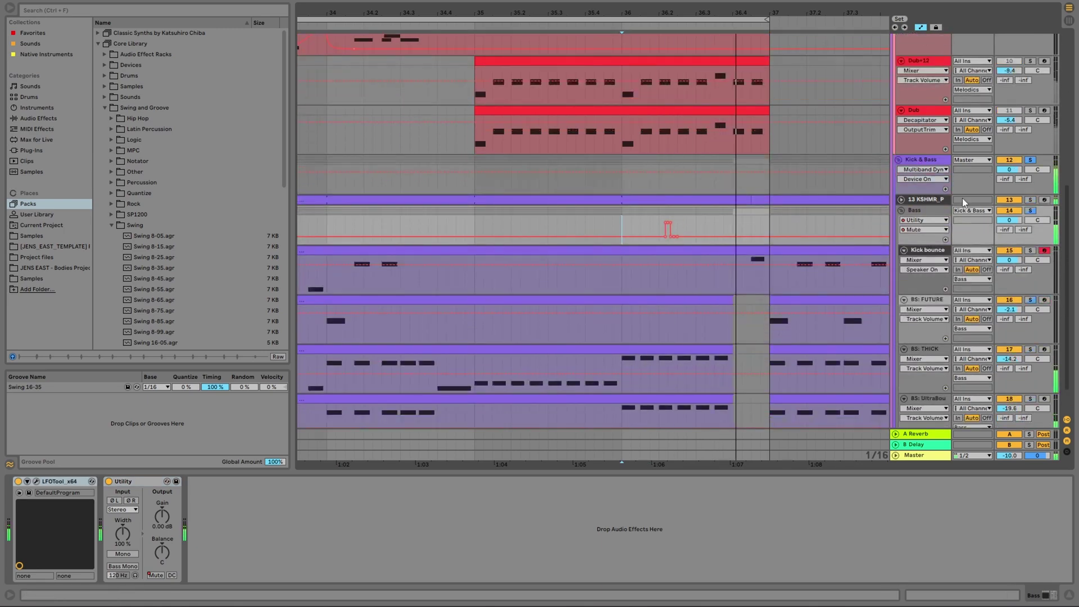
pyautogui.scroll(11, 585, 281)
pyautogui.scroll(1, 585, 283)
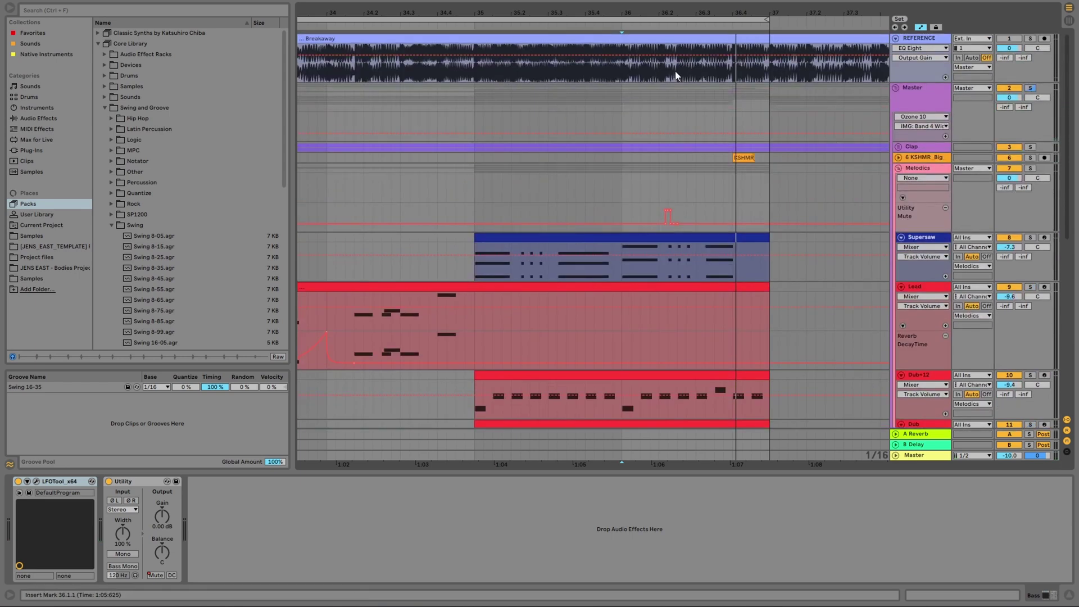
pyautogui.moveTo(667, 74); pyautogui.dragTo(676, 75)
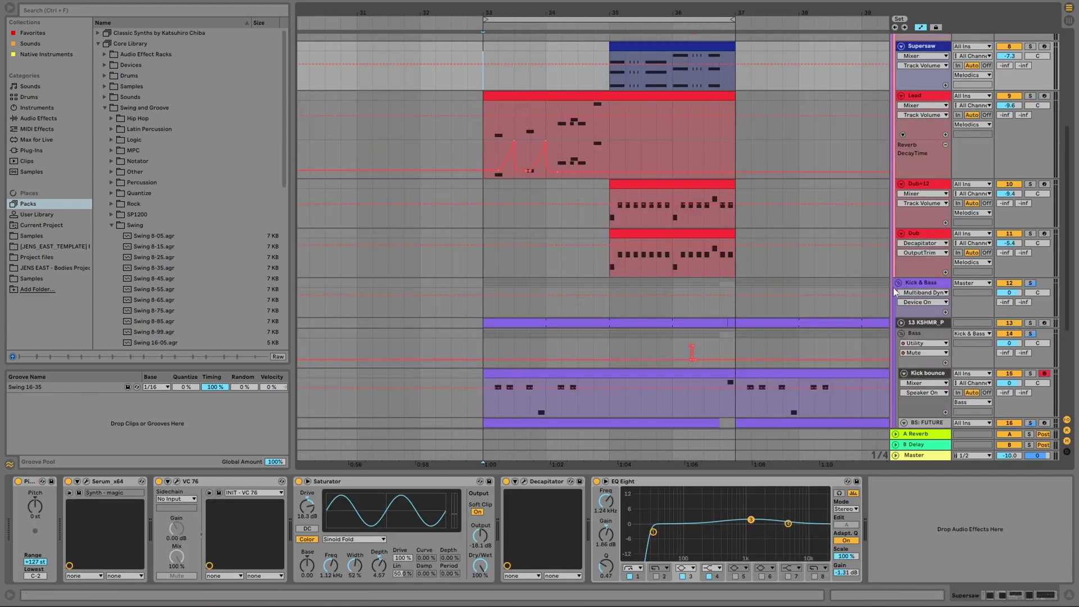
# - Unfold the Clap group and listen to its two Clap tracks by soloing each in turn
pyautogui.click(899, 283)
pyautogui.scroll(5, 677, 282)
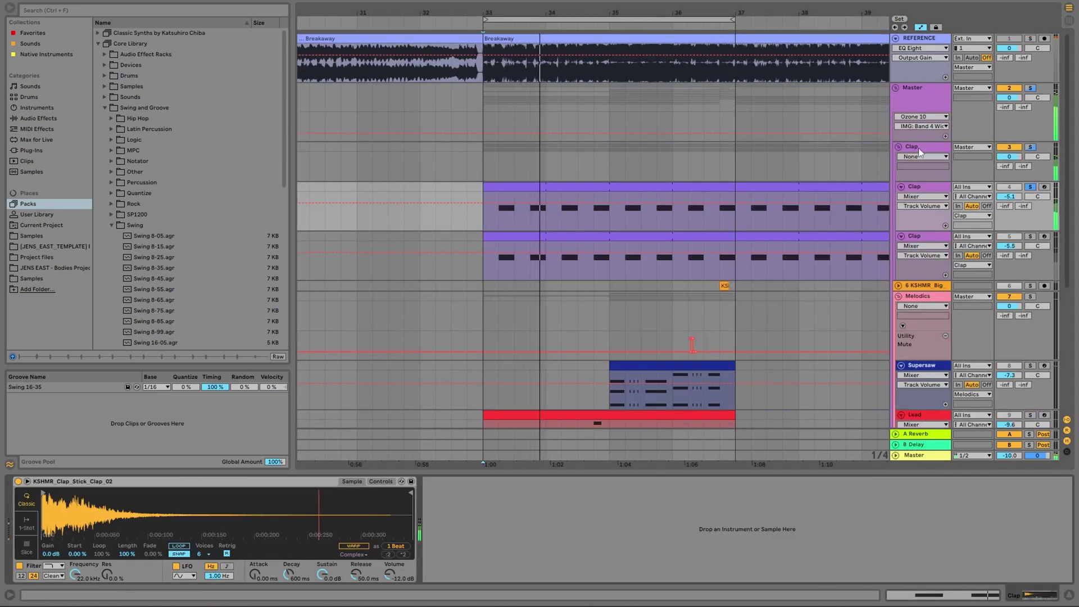
pyautogui.click(918, 147)
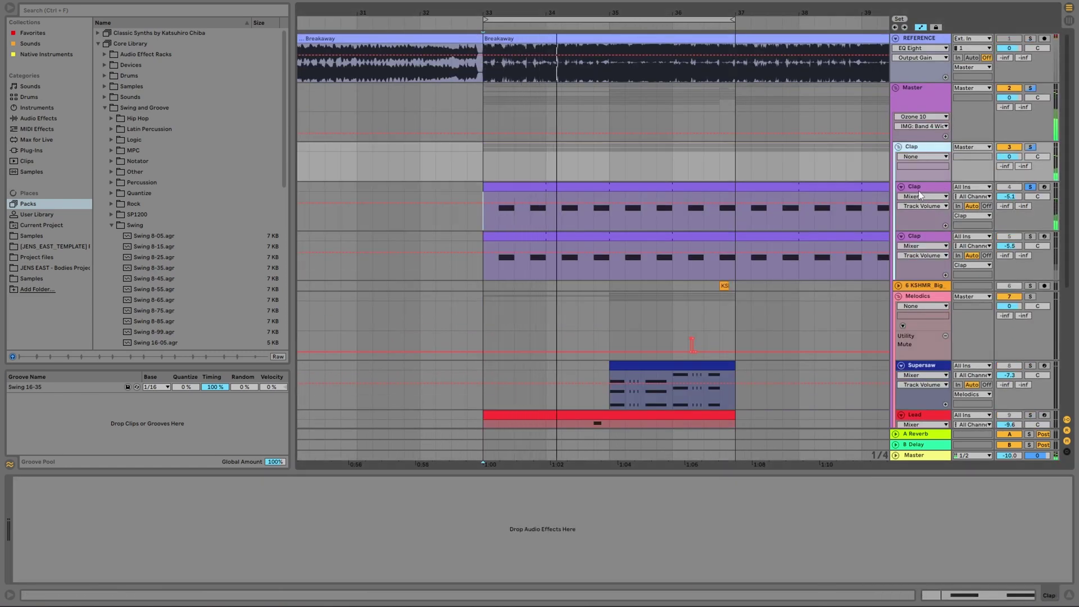
pyautogui.click(1031, 236)
pyautogui.click(1031, 237)
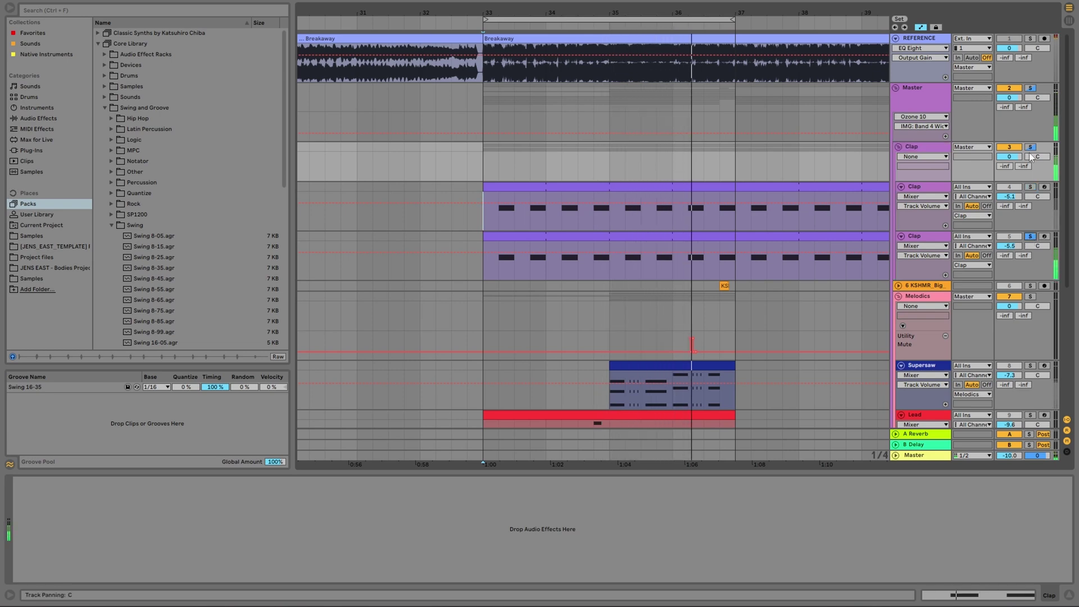
# - Listen to both claps with the KSHMR_Big sample, and solo the Lead track to view its devices
pyautogui.scroll(-5, 598, 298)
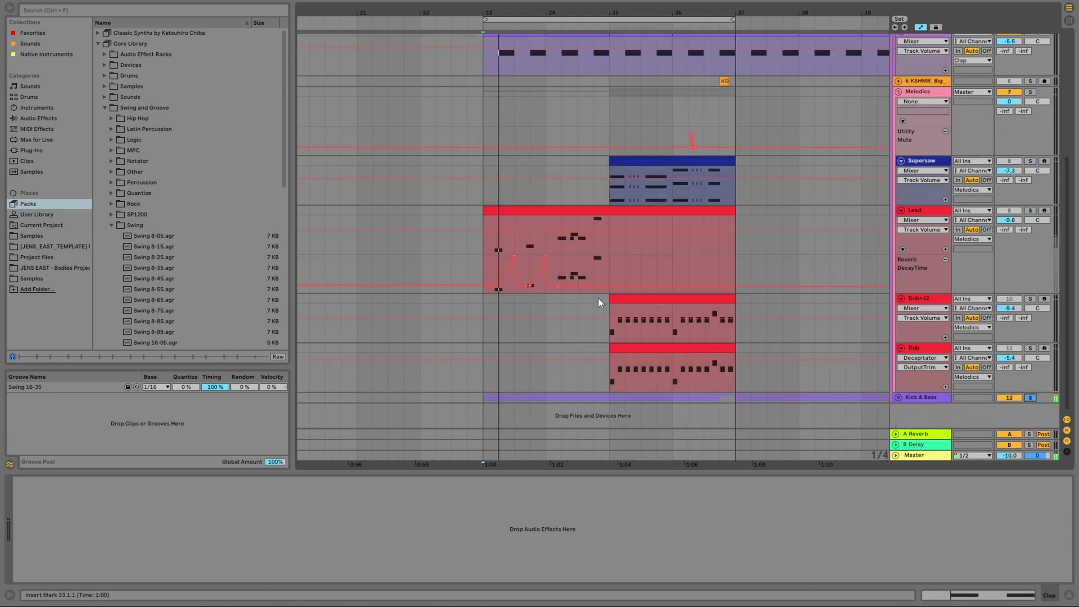
pyautogui.scroll(2, 716, 277)
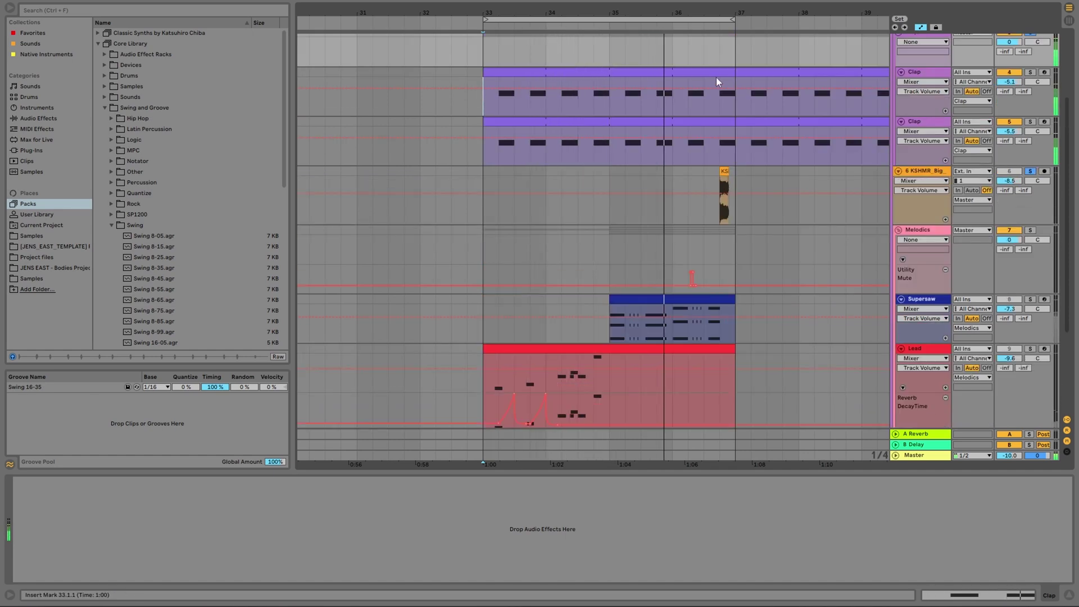
pyautogui.scroll(5, 722, 186)
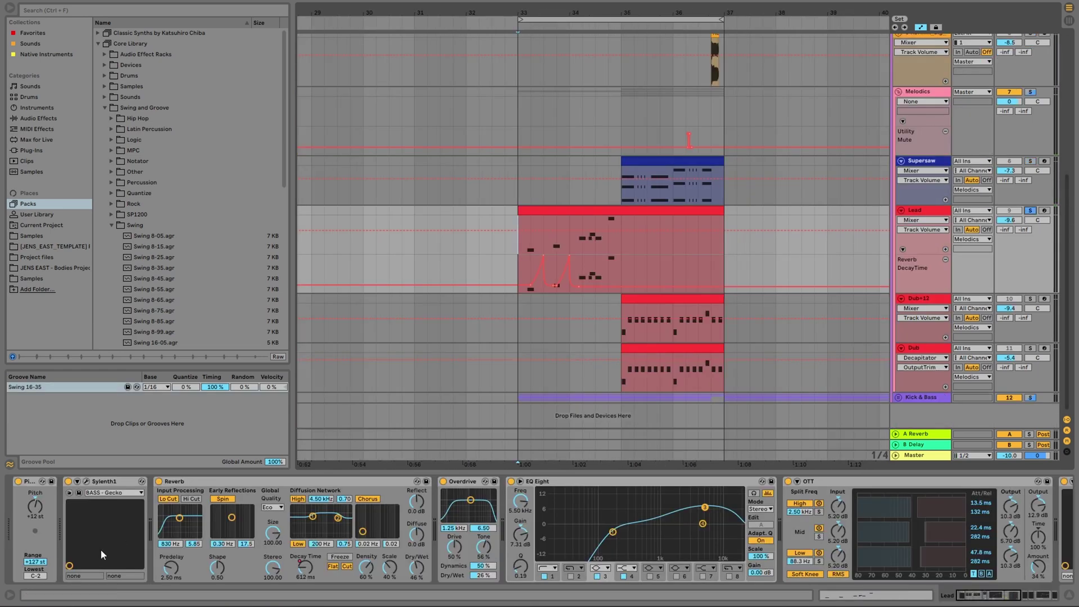
# - Open the Lead track's Sylenth1 and examine the oscillators and mixer of the BASS - Gecko patch
pyautogui.click(87, 482)
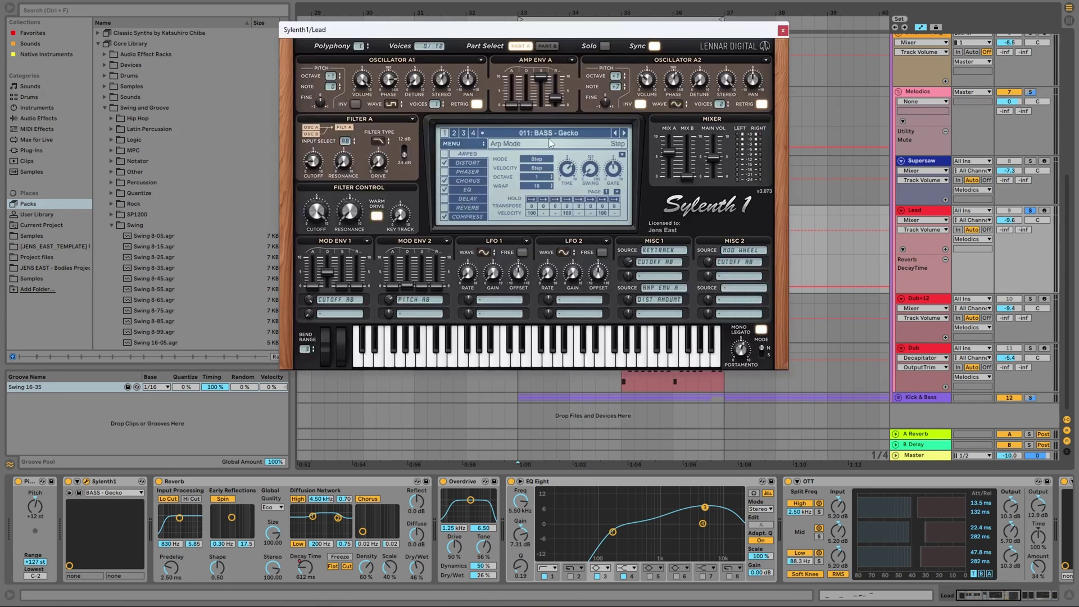
pyautogui.click(464, 146)
pyautogui.click(464, 145)
pyautogui.click(509, 135)
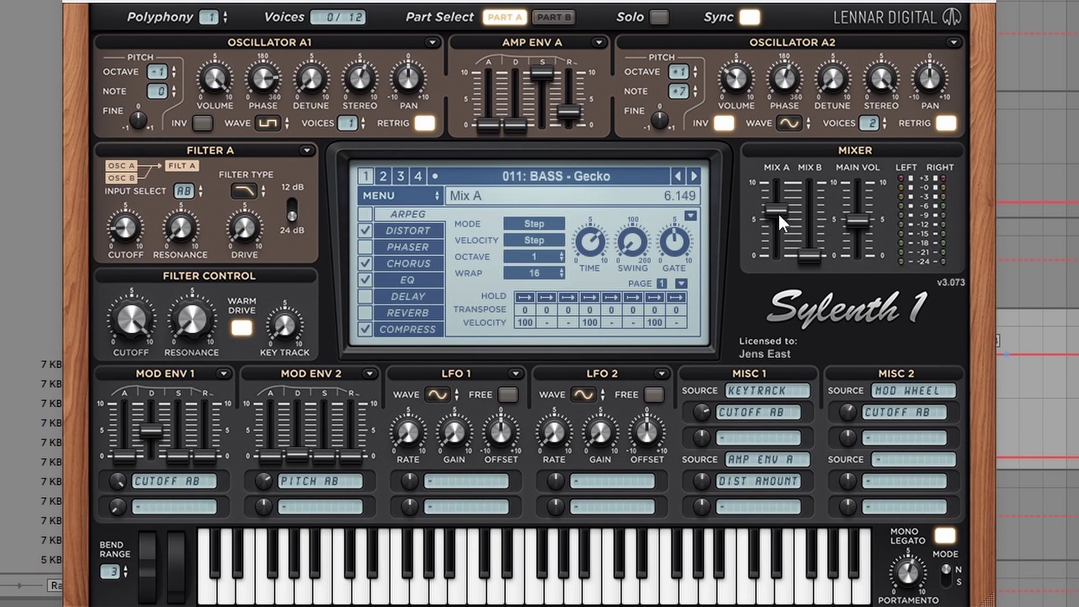
# - Go through Sylenth1's Distort, Chorus, EQ and Compress effect pages, and close the plug-in window
pyautogui.click(418, 233)
pyautogui.click(413, 261)
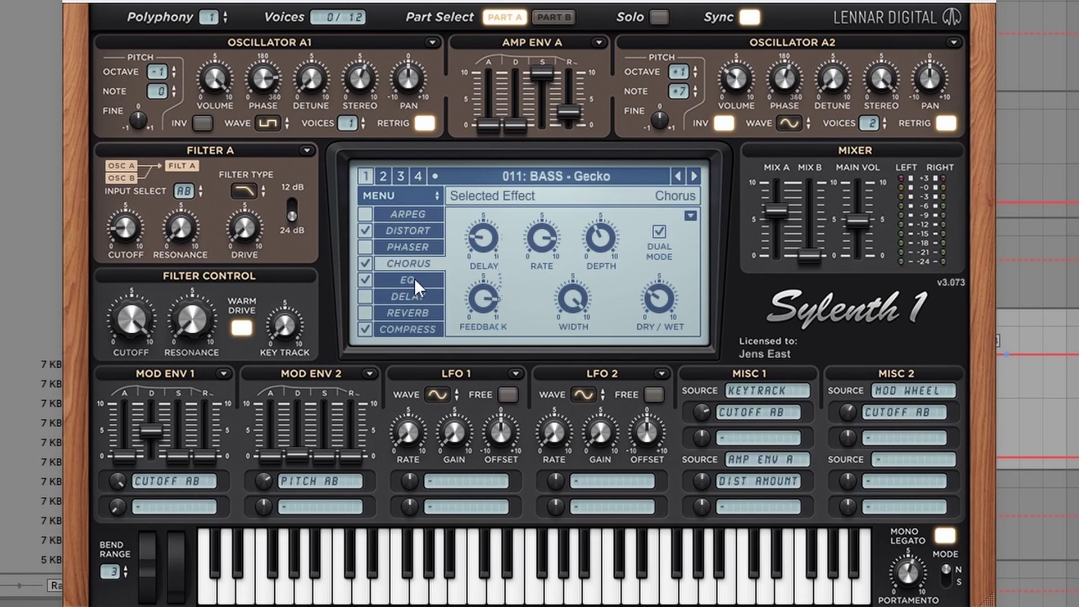
pyautogui.click(414, 280)
pyautogui.click(408, 331)
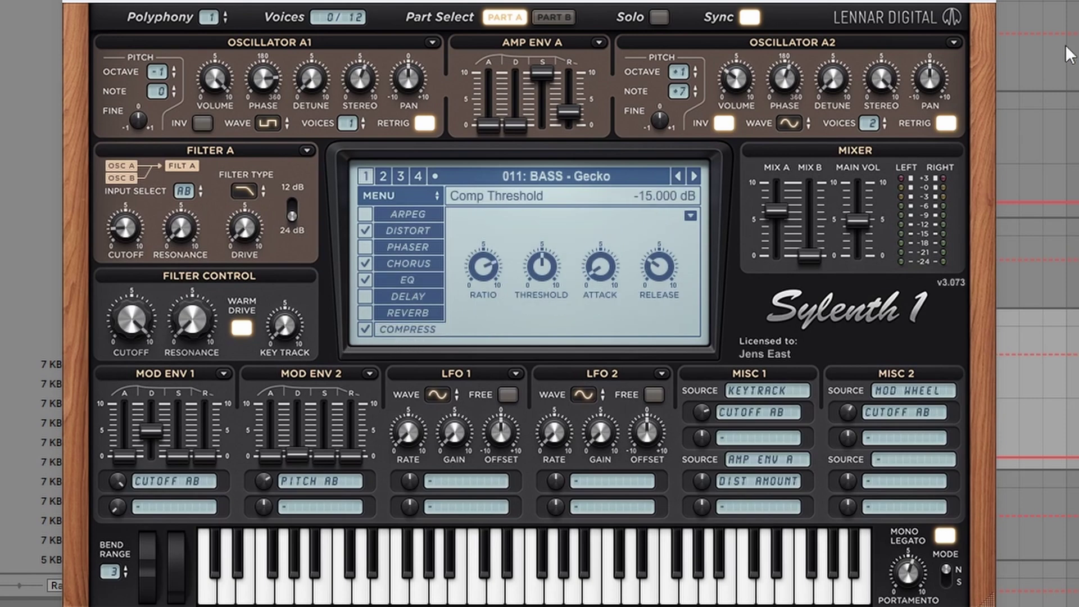
pyautogui.click(985, 3)
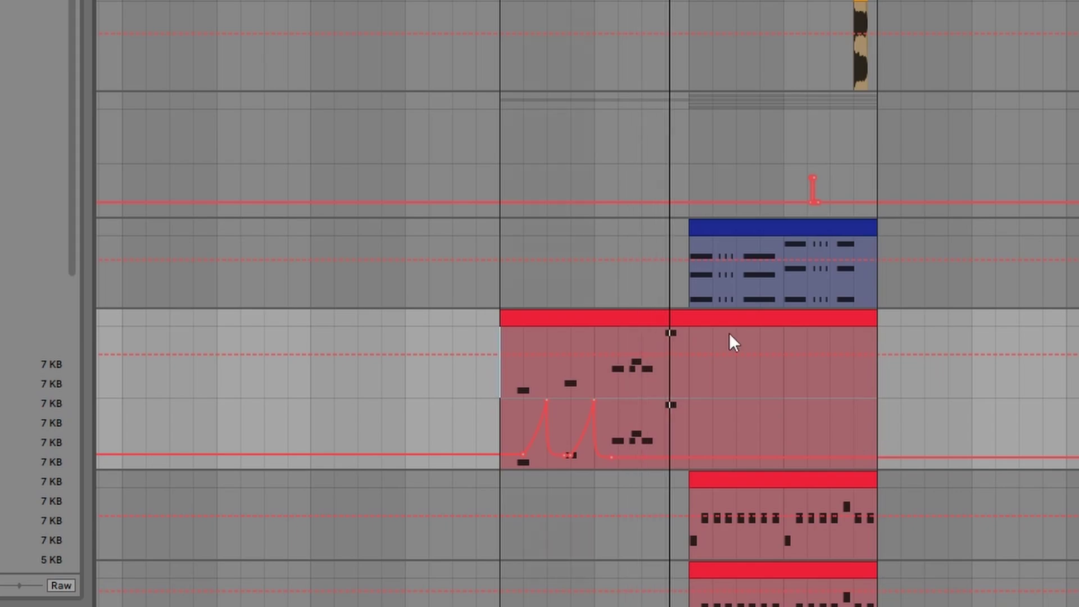
# - Show the Tremolator Depth automation on the Lead track and place the playback start at bar 33
pyautogui.doubleClick(664, 315)
pyautogui.click(925, 335)
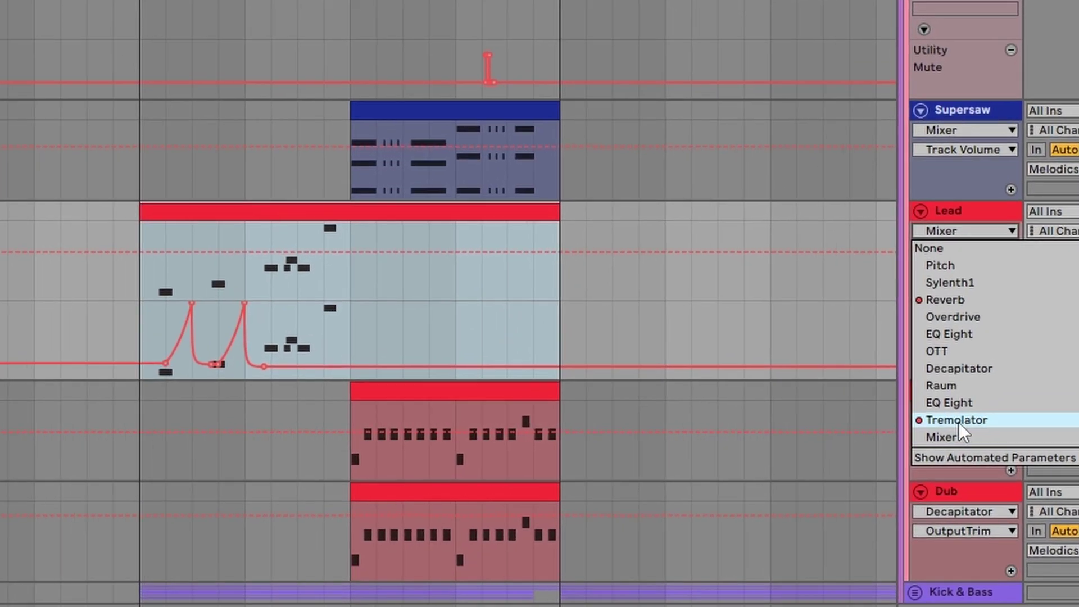
pyautogui.click(938, 424)
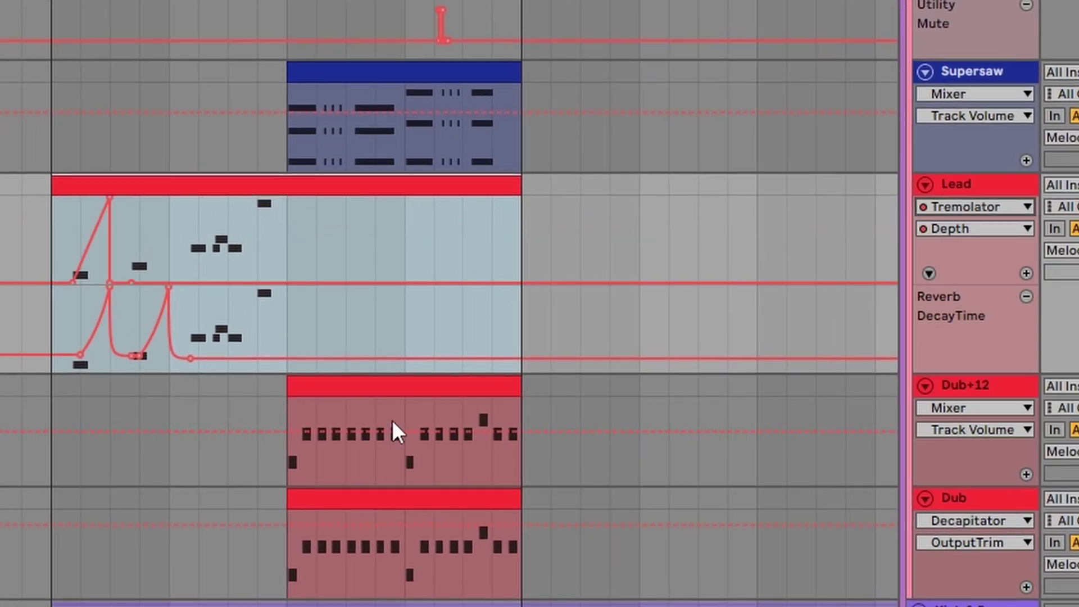
pyautogui.click(52, 217)
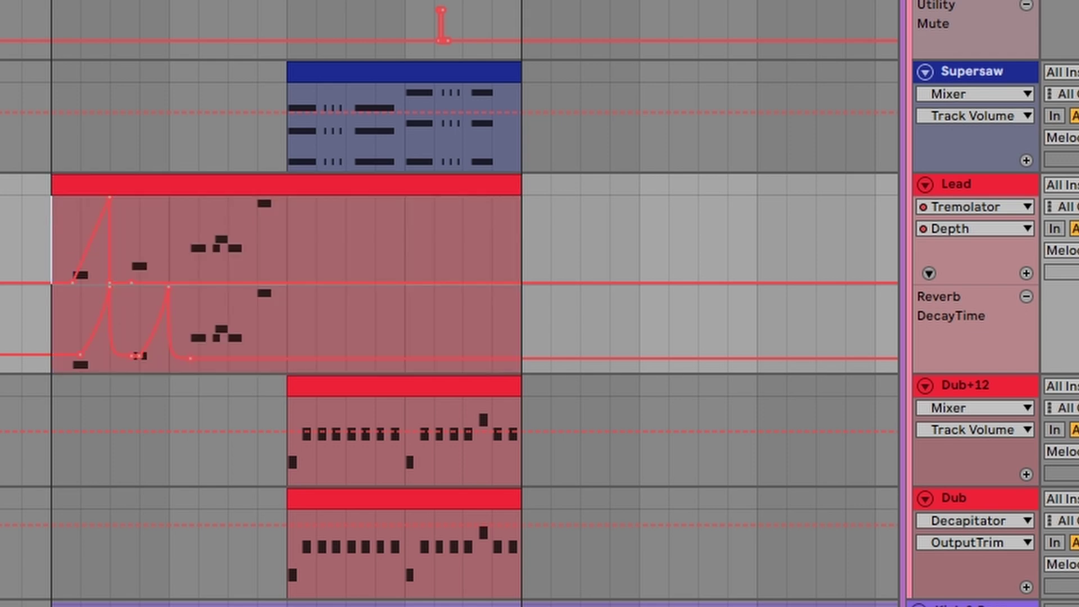
# - Flatten the Lead's Tremolator Depth ramp, play the passage without it, and undo the change
pyautogui.click(967, 208)
pyautogui.click(953, 284)
pyautogui.press('space')
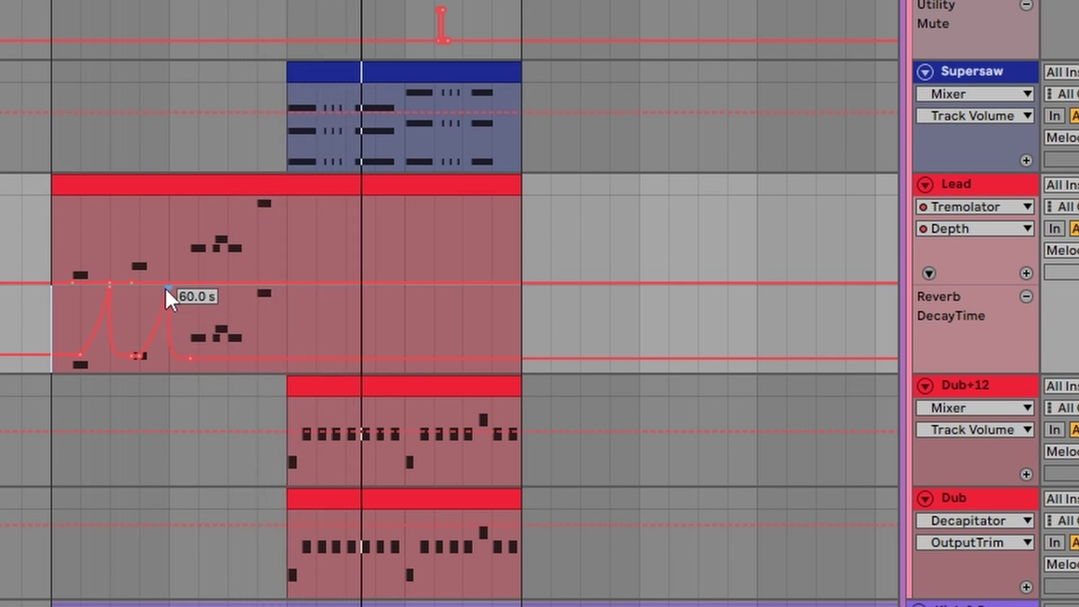
pyautogui.press('space')
pyautogui.hotkey('ctrl', 'z')
# - Examine the Tremolator plug-in alongside its Depth ramp at the start of the Lead clip, and close its window
pyautogui.click(38, 218)
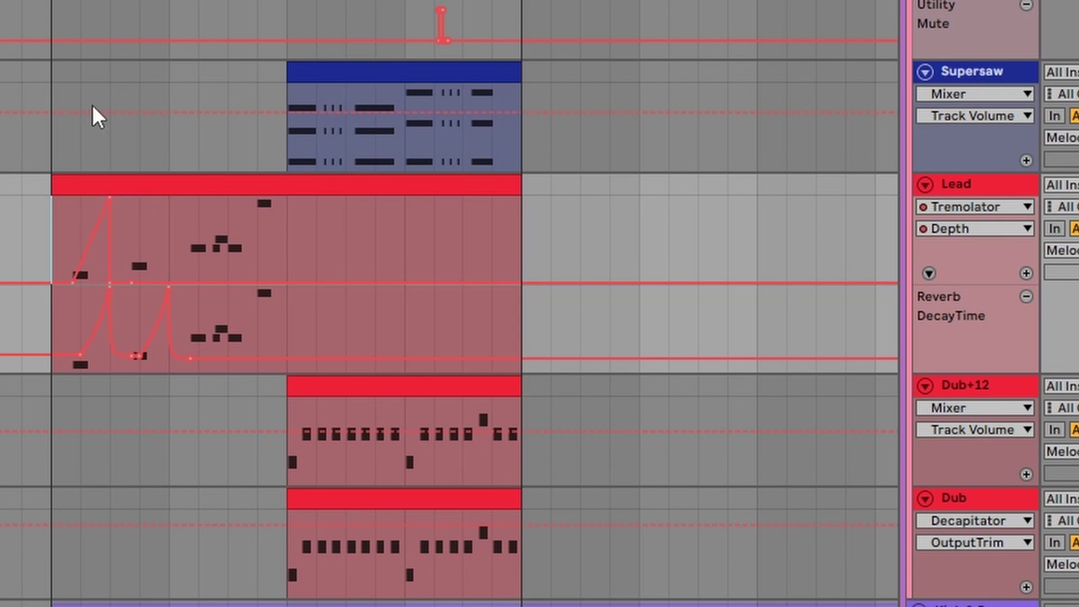
pyautogui.press('+')
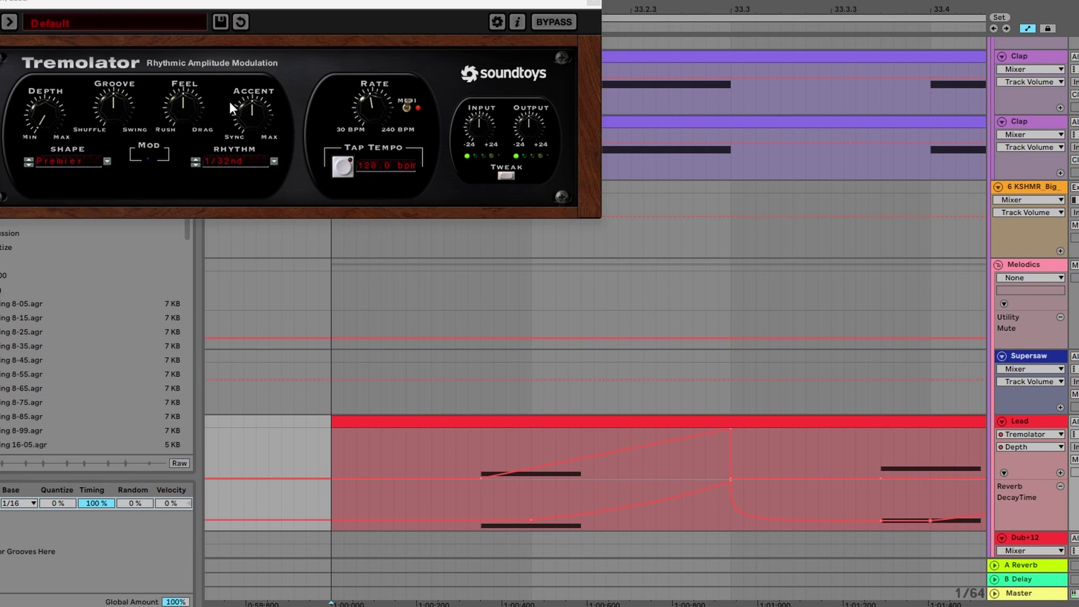
pyautogui.click(593, 3)
pyautogui.scroll(5, 802, 238)
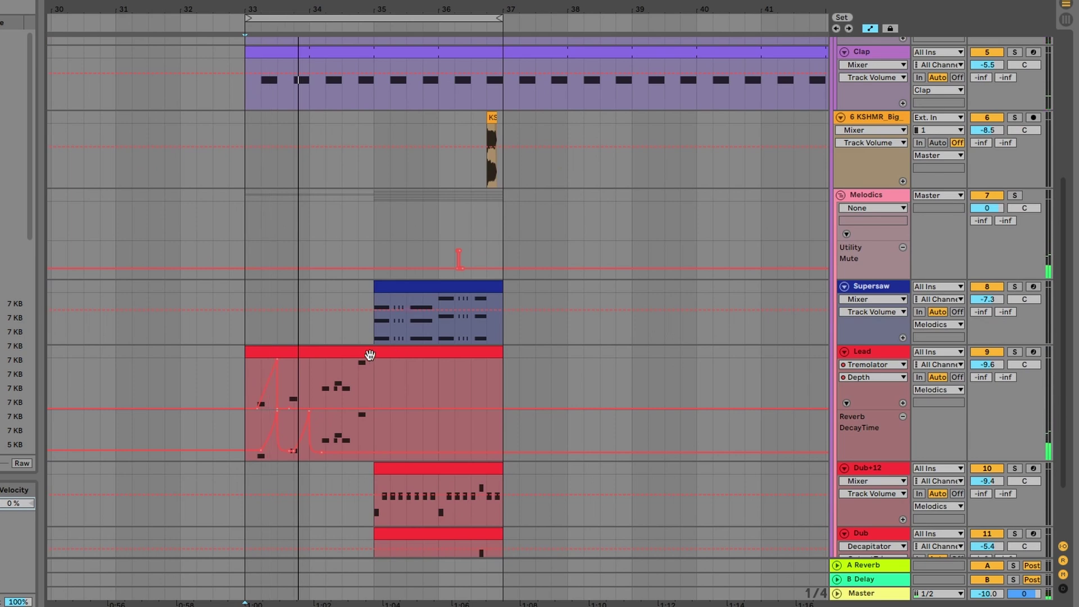
# - Select the overlapping F3 and F#3 notes in the Lead clip, and check Sylenth1's portamento time for the glide
pyautogui.doubleClick(334, 355)
pyautogui.moveTo(280, 543); pyautogui.dragTo(313, 470)
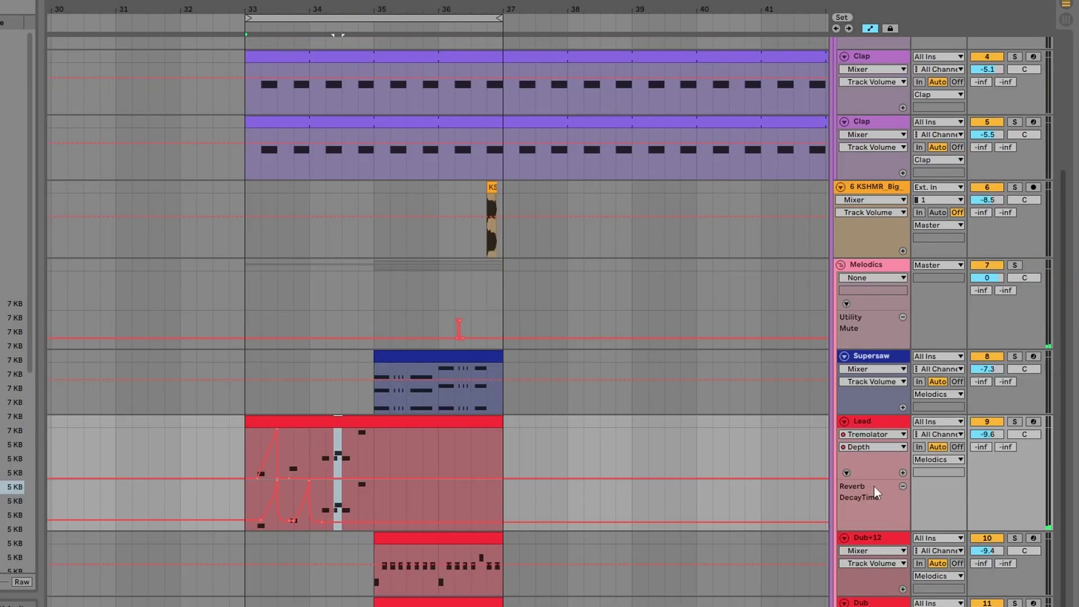
pyautogui.doubleClick(875, 424)
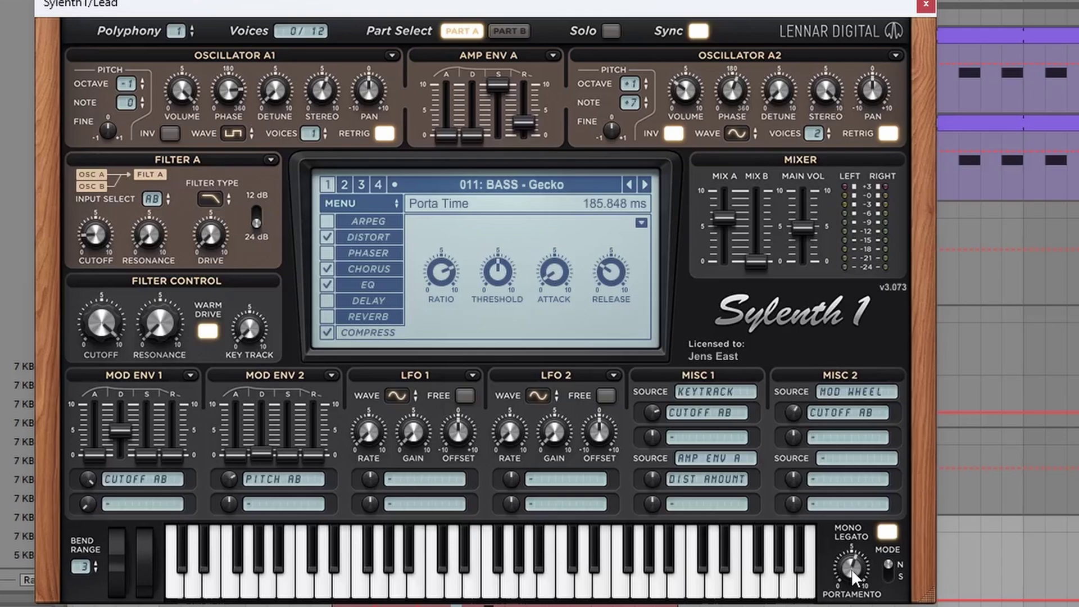
pyautogui.click(935, 4)
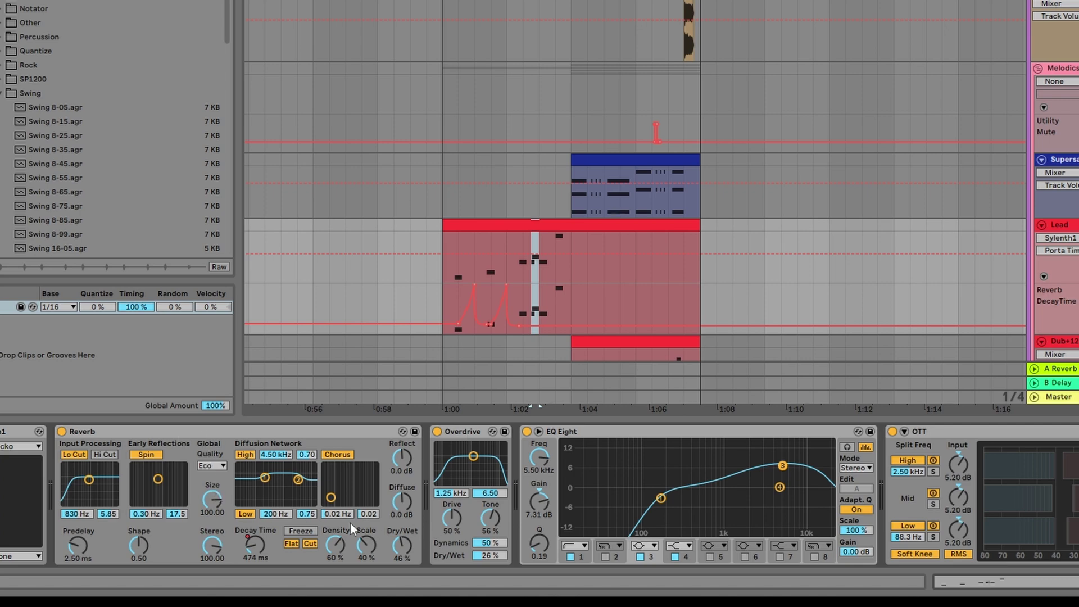
# - Show the Lead Reverb's Decay Time automation and look along the device chain to OTT
pyautogui.click(261, 543)
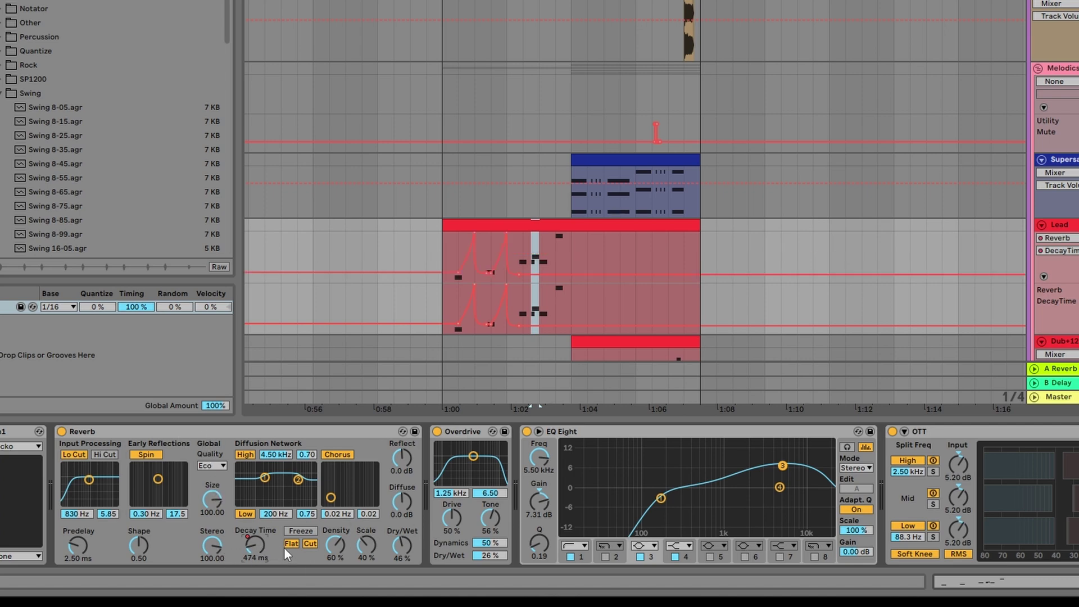
pyautogui.moveTo(568, 530); pyautogui.dragTo(429, 517)
pyautogui.hscroll(8, 428, 517)
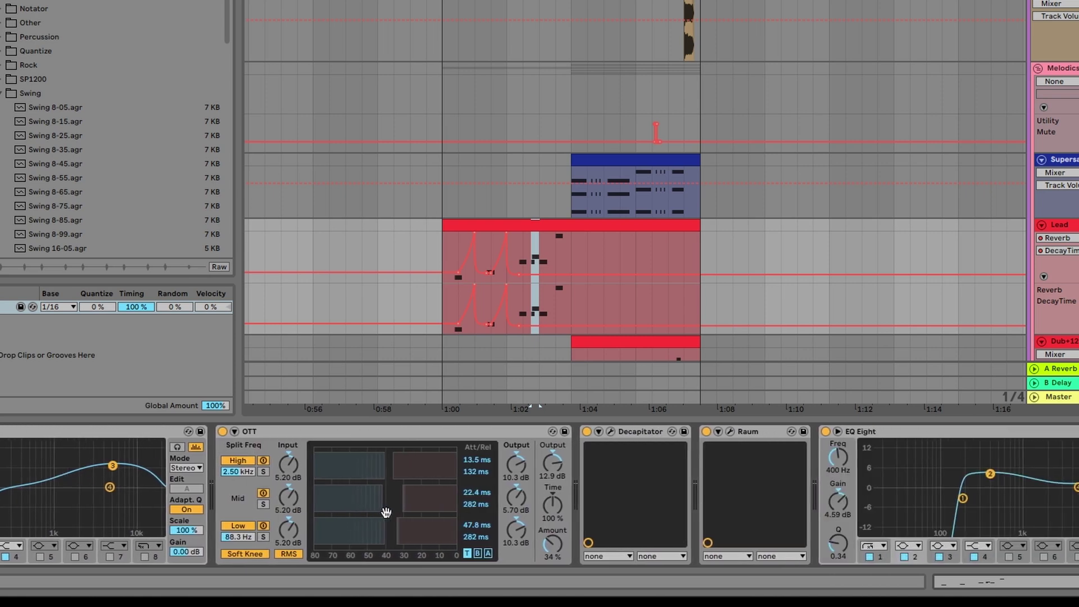
# - Look over the Lead's OTT, Raum and Decapitator devices, and place the playback start at bar 33
pyautogui.click(317, 435)
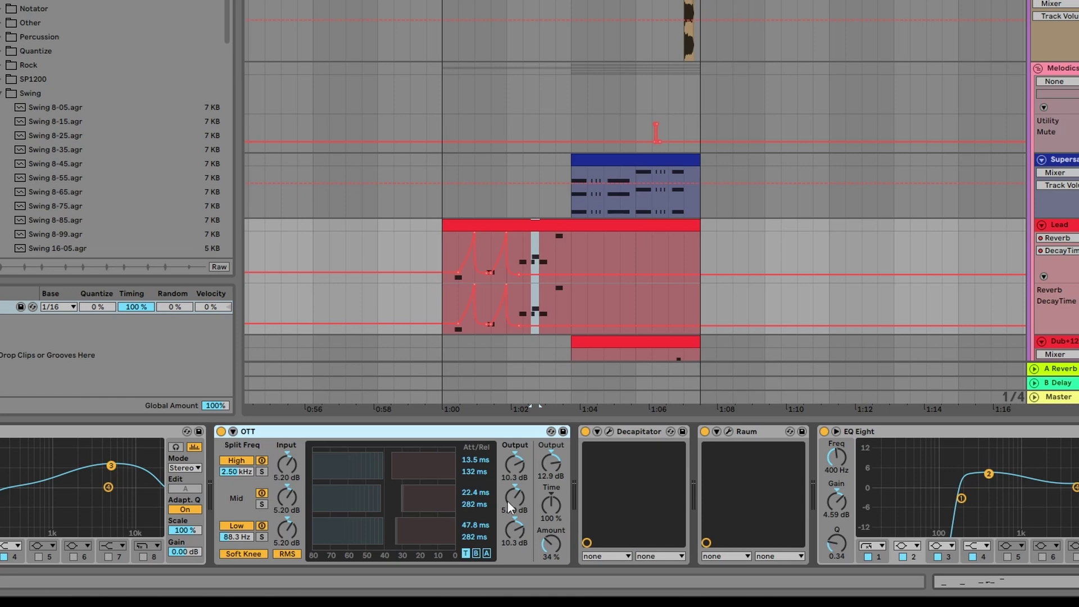
pyautogui.hscroll(3, 197, 505)
pyautogui.click(642, 432)
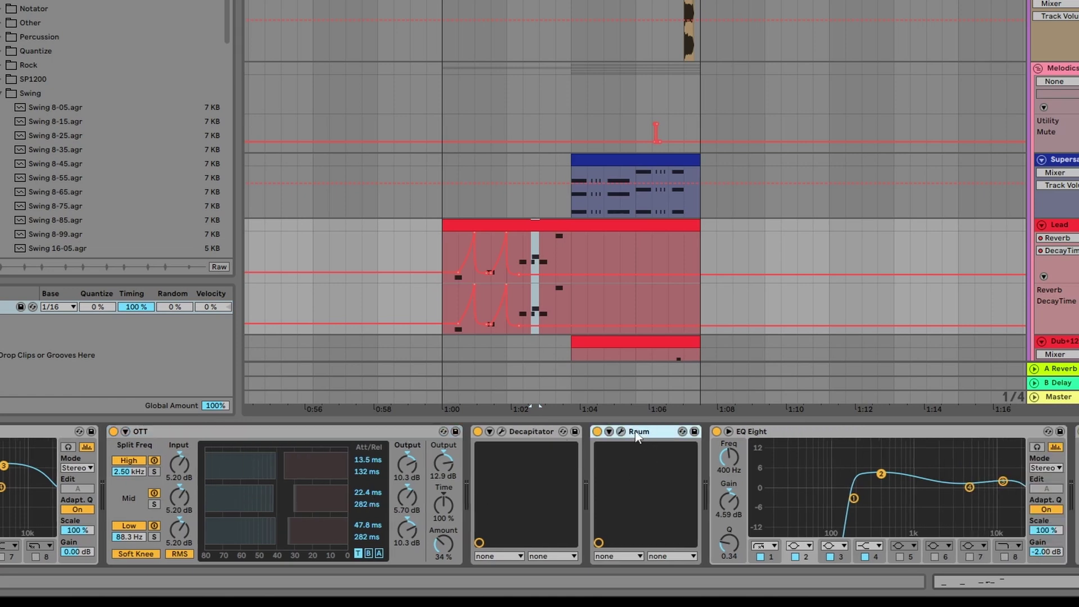
pyautogui.click(526, 436)
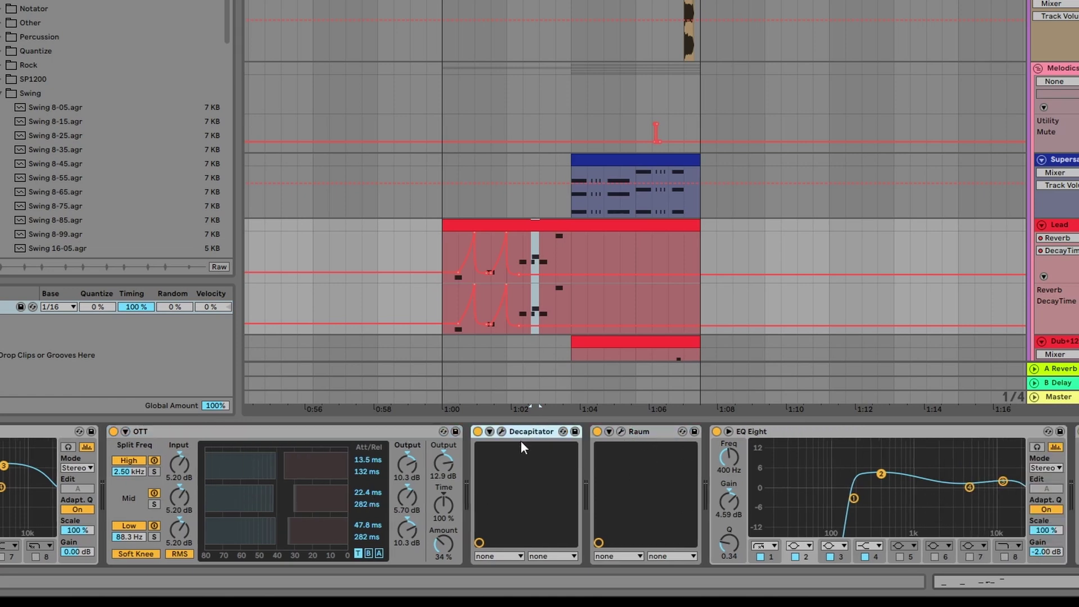
pyautogui.click(438, 267)
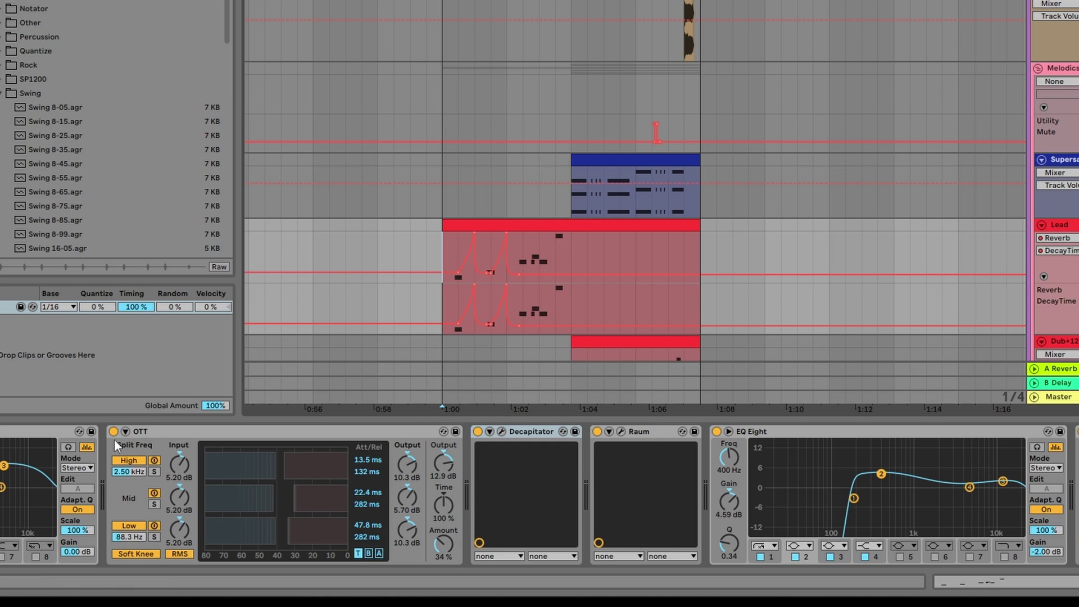
# - Play the Lead from bar 33, comparing it with OTT bypassed and active, and look back along its device chain to Reverb
pyautogui.press('space')
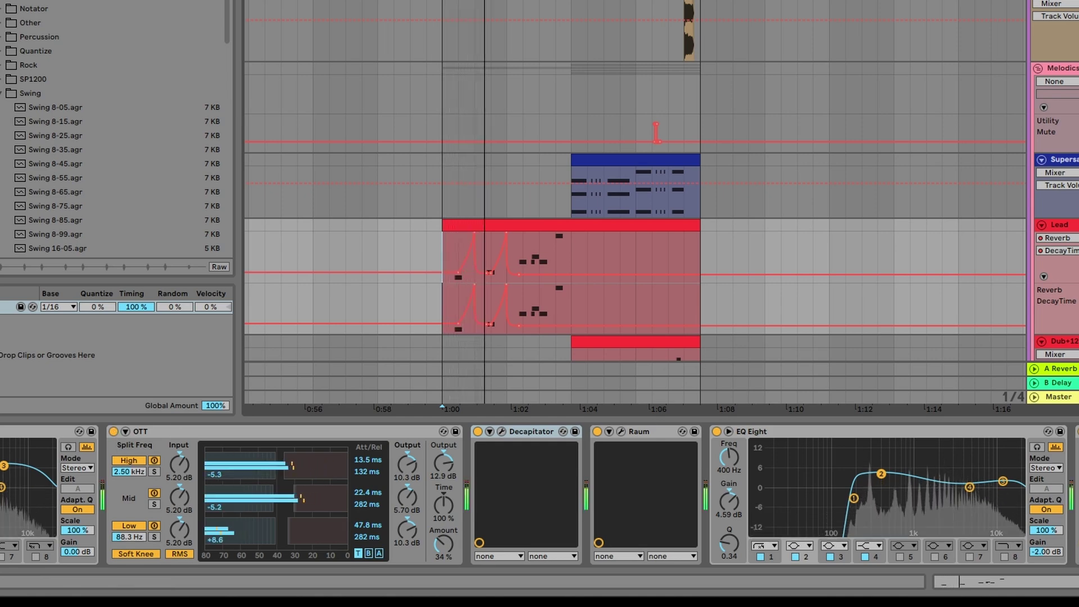
pyautogui.click(113, 431)
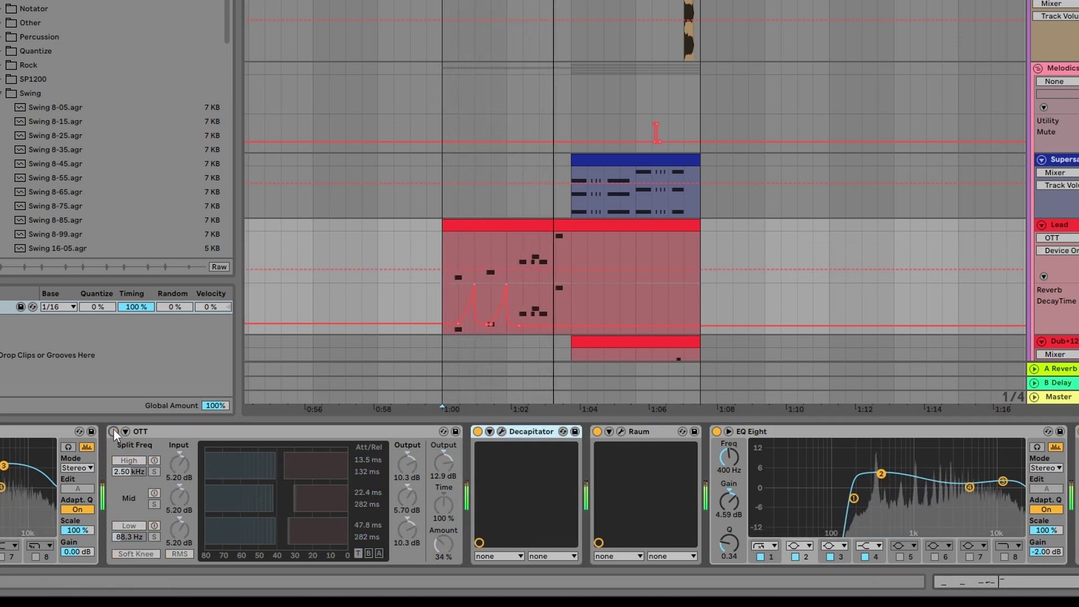
pyautogui.click(113, 431)
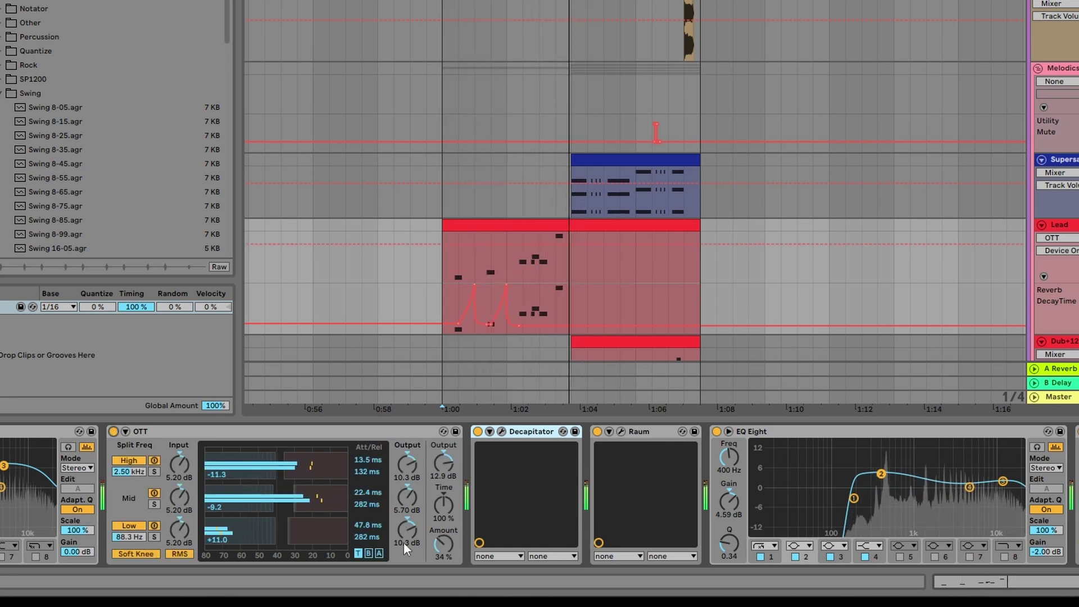
pyautogui.hscroll(-10, 432, 542)
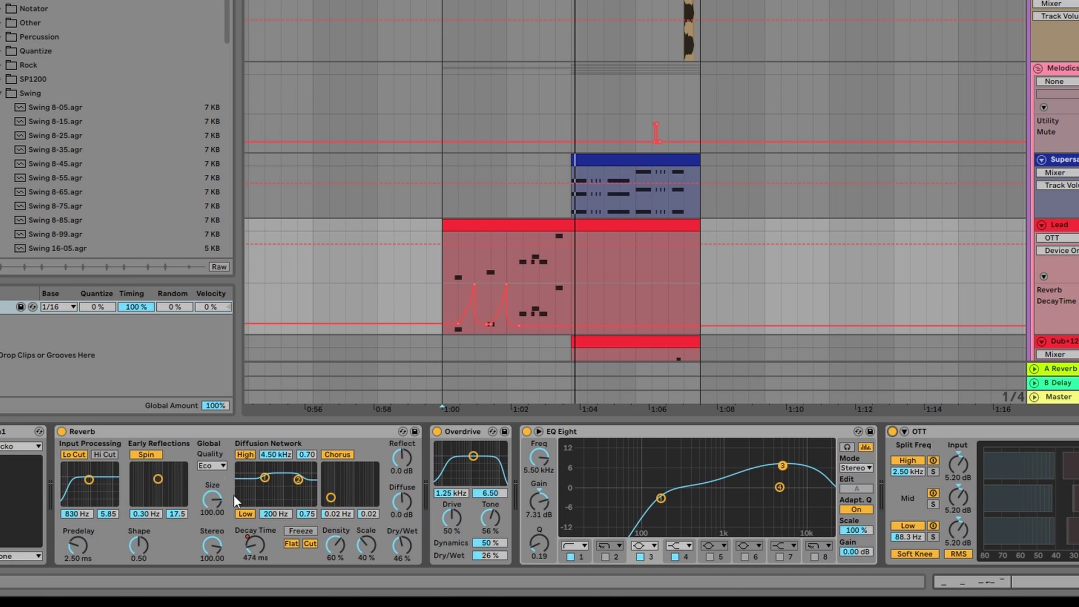
pyautogui.hscroll(10, 1059, 487)
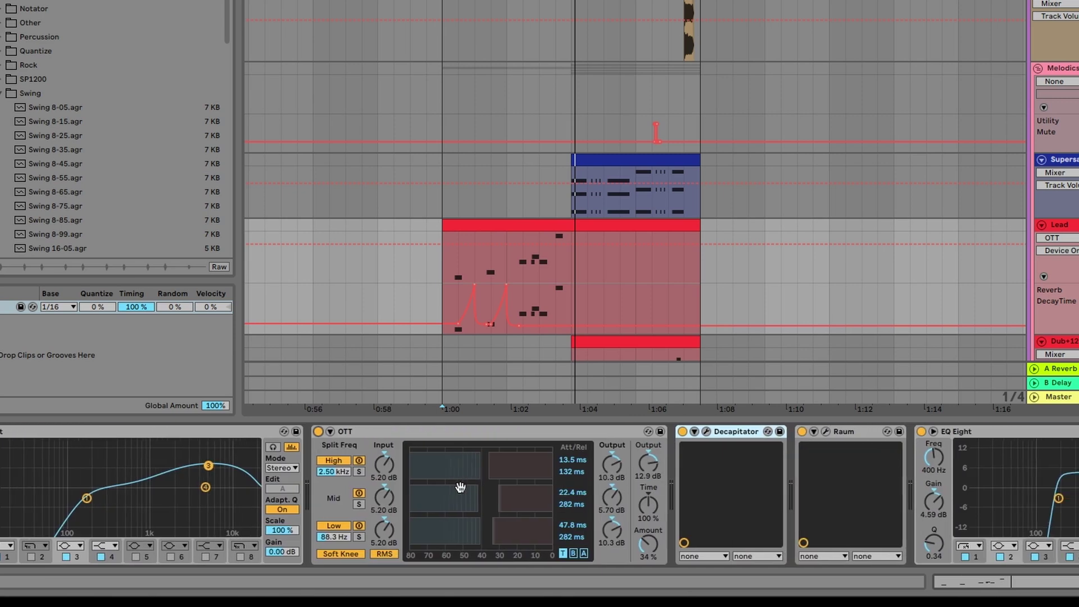
# - Place the playback start at bar 35, and look over the Dub+12 track's Serum settings before hiding its window
pyautogui.moveTo(369, 420); pyautogui.dragTo(369, 568)
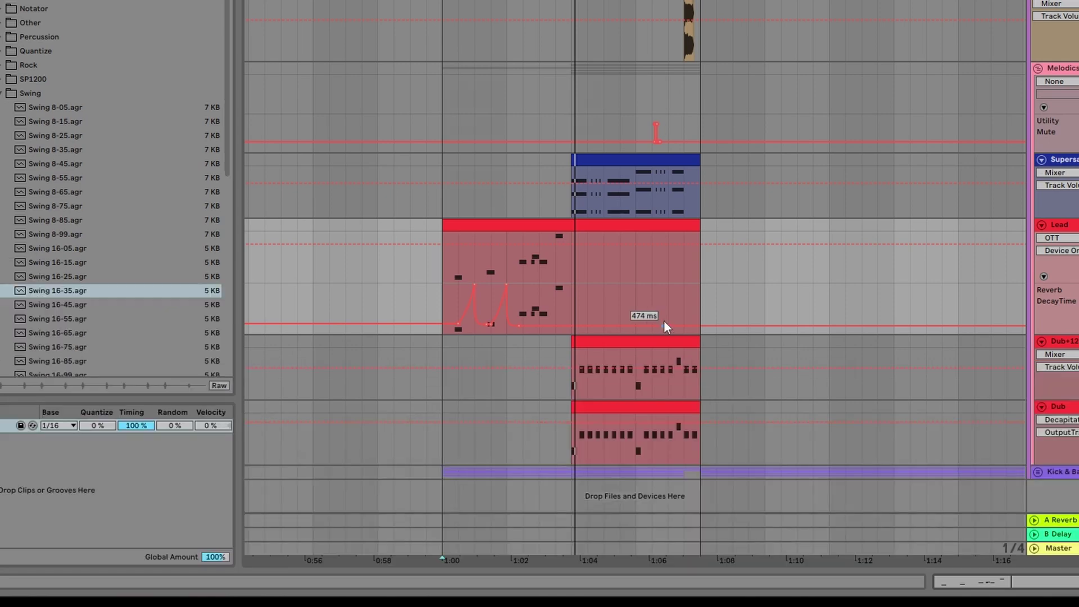
pyautogui.click(569, 279)
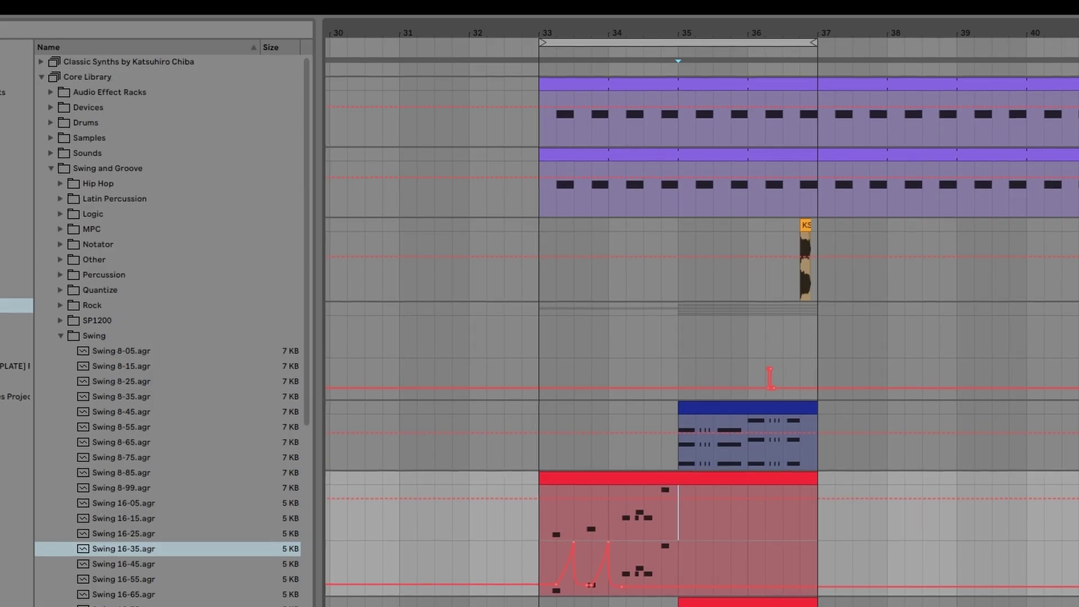
pyautogui.click(678, 603)
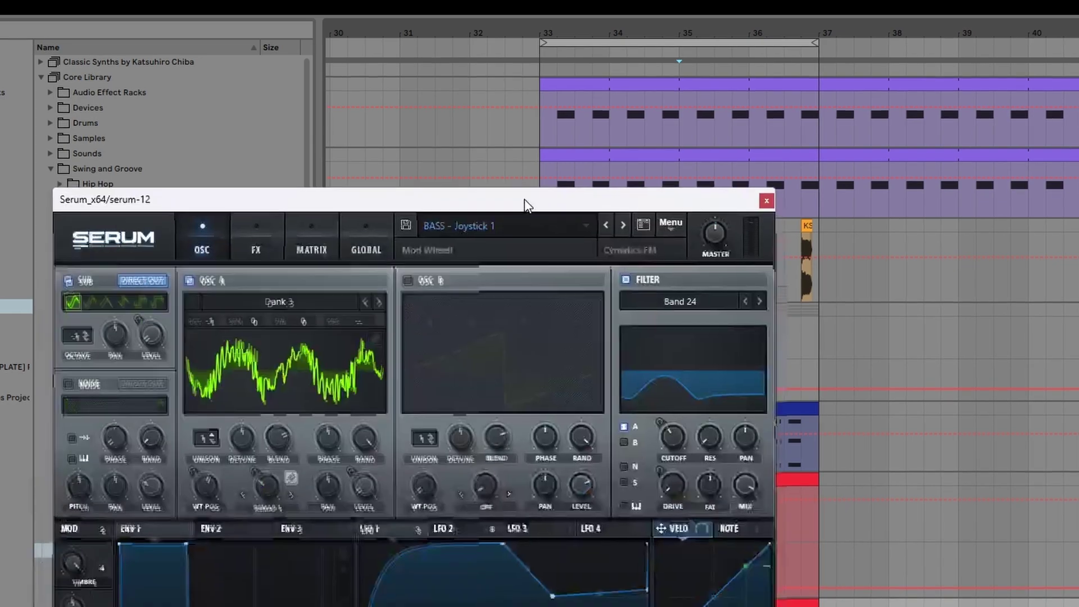
pyautogui.moveTo(524, 199); pyautogui.dragTo(575, 1)
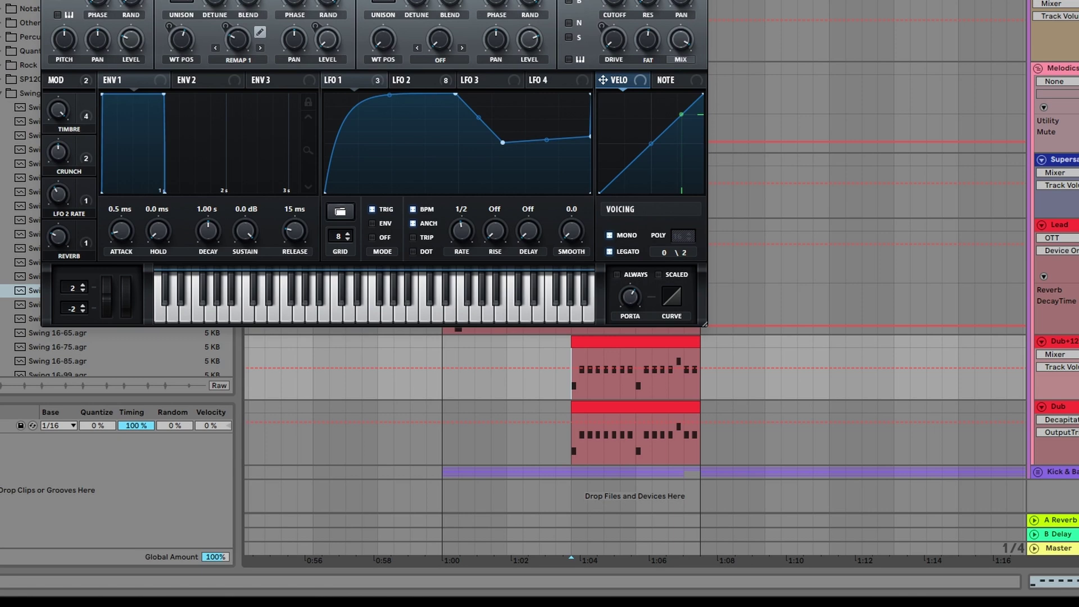
pyautogui.hotkey('ctrl', 'alt', 'p')
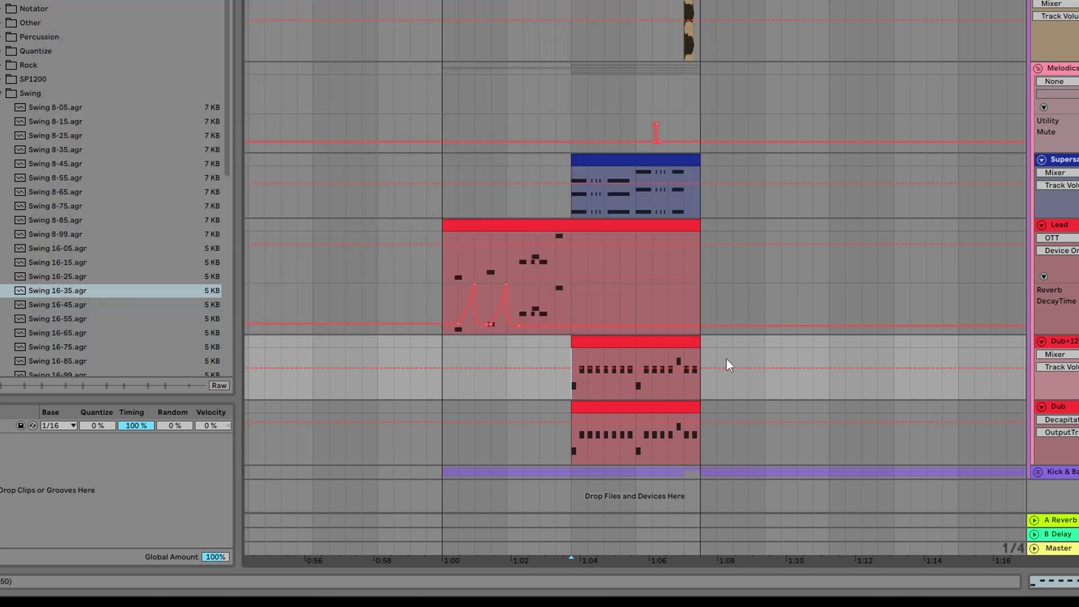
# - Examine the Dub and Dub+12 device chains, including Decapitator and Raum, while playing their part
pyautogui.doubleClick(1076, 408)
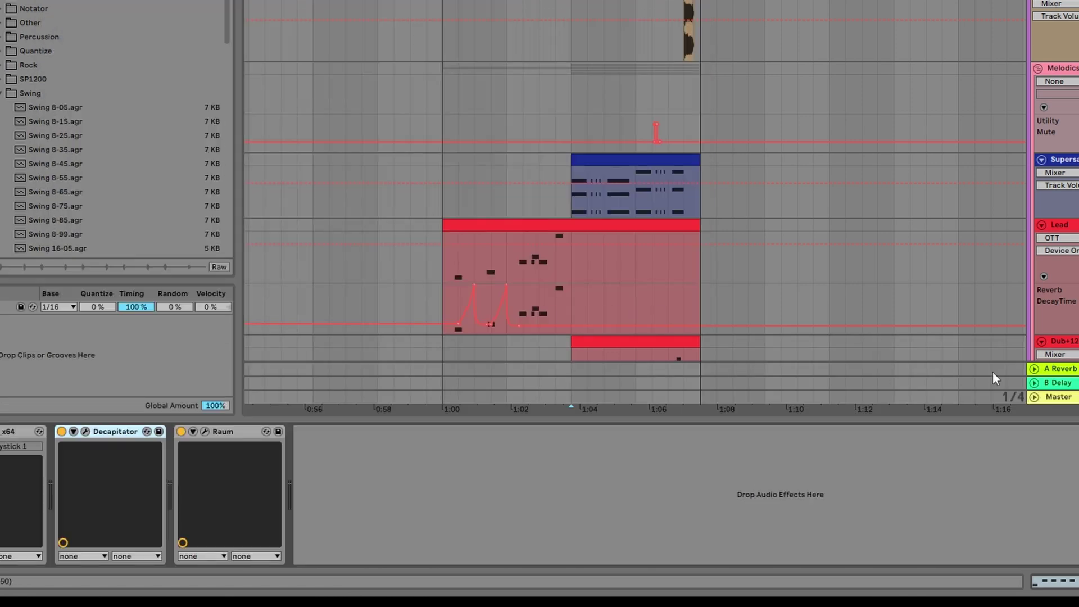
pyautogui.scroll(-3, 673, 151)
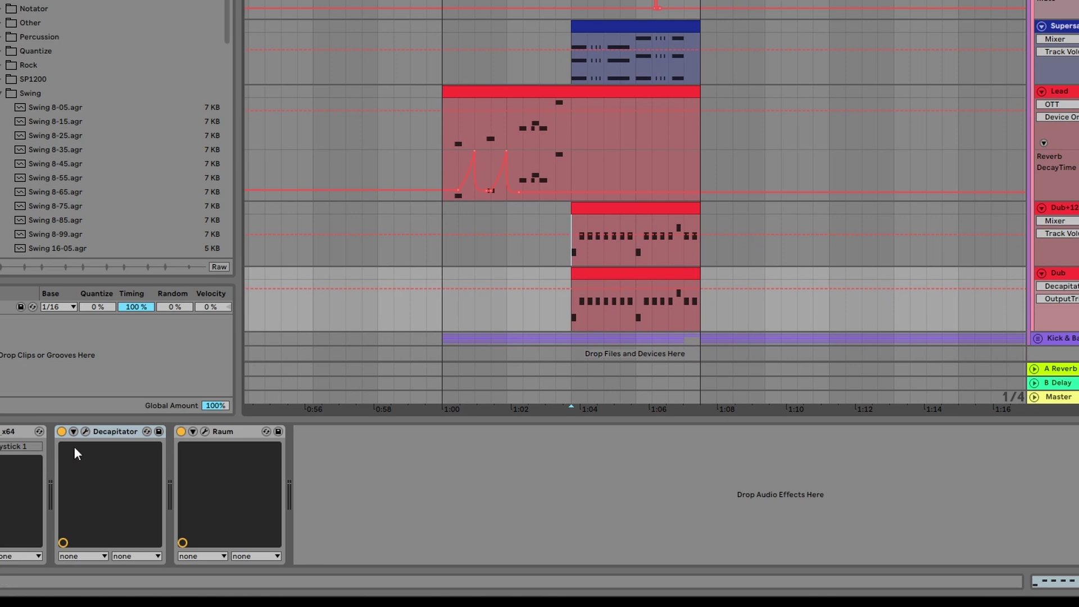
pyautogui.click(231, 430)
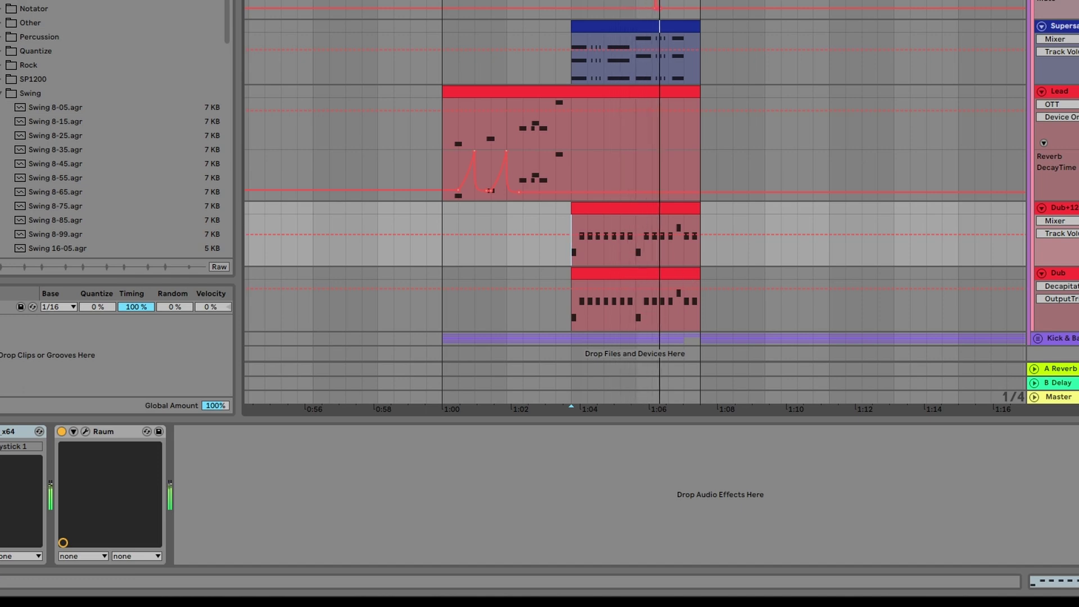
pyautogui.press('Up')
pyautogui.press('Up')
pyautogui.scroll(5, 635, 180)
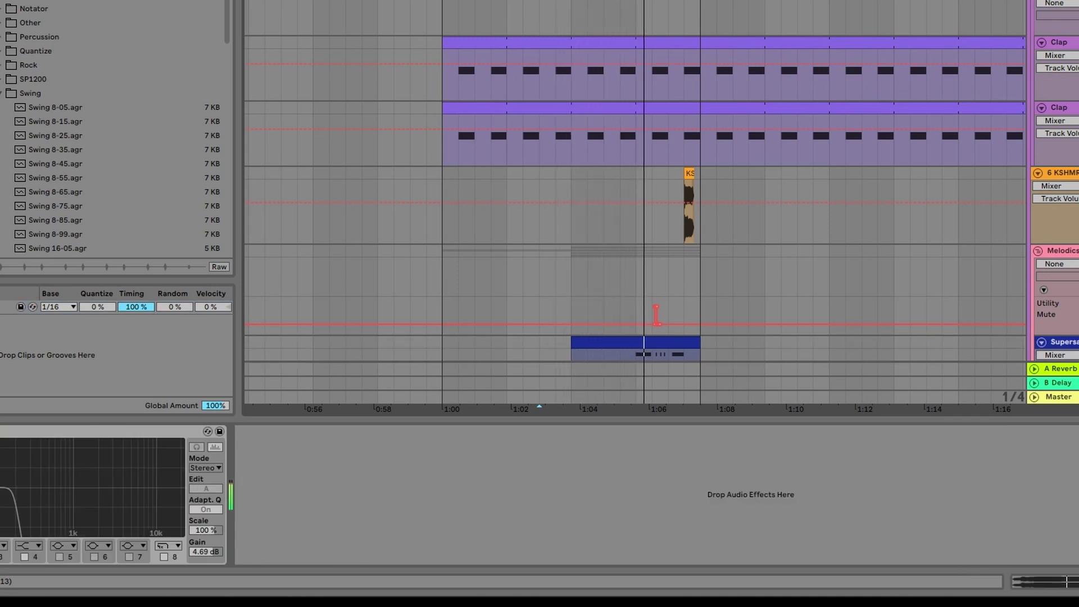
# - Set playback to the start of the Supersaw clip at bar 35 and listen to it with its effects chain shown
pyautogui.scroll(-2, 588, 50)
pyautogui.scroll(-2, 583, 67)
pyautogui.click(585, 152)
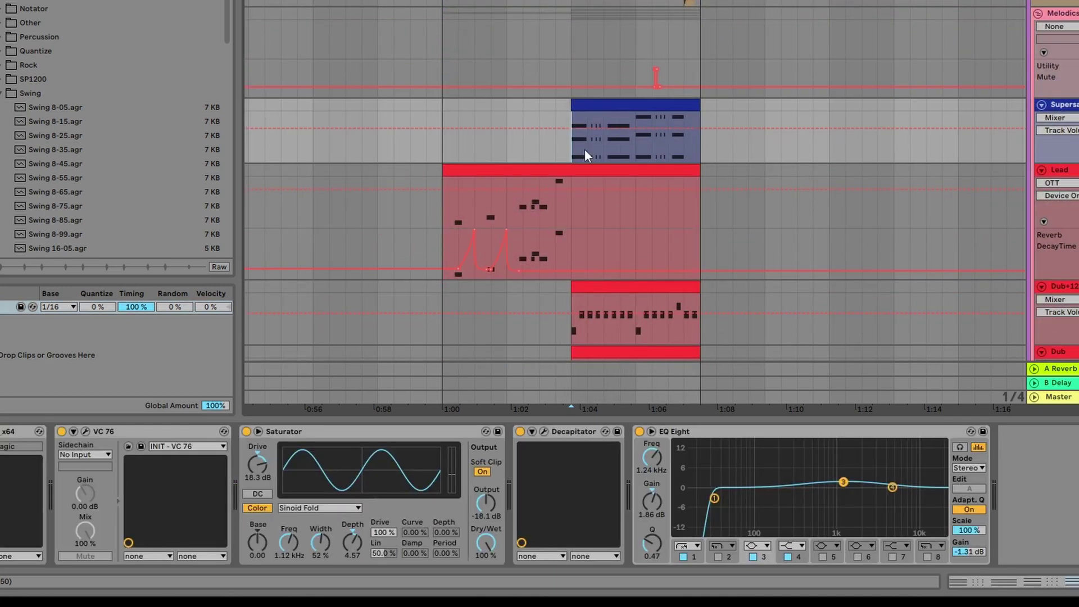
pyautogui.press('space')
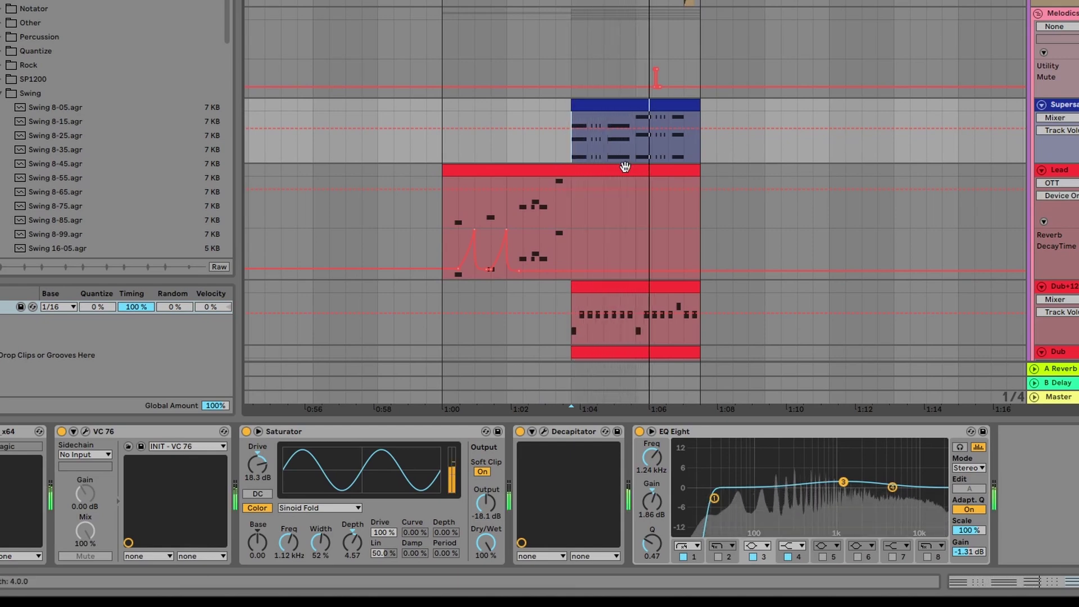
pyautogui.press('space')
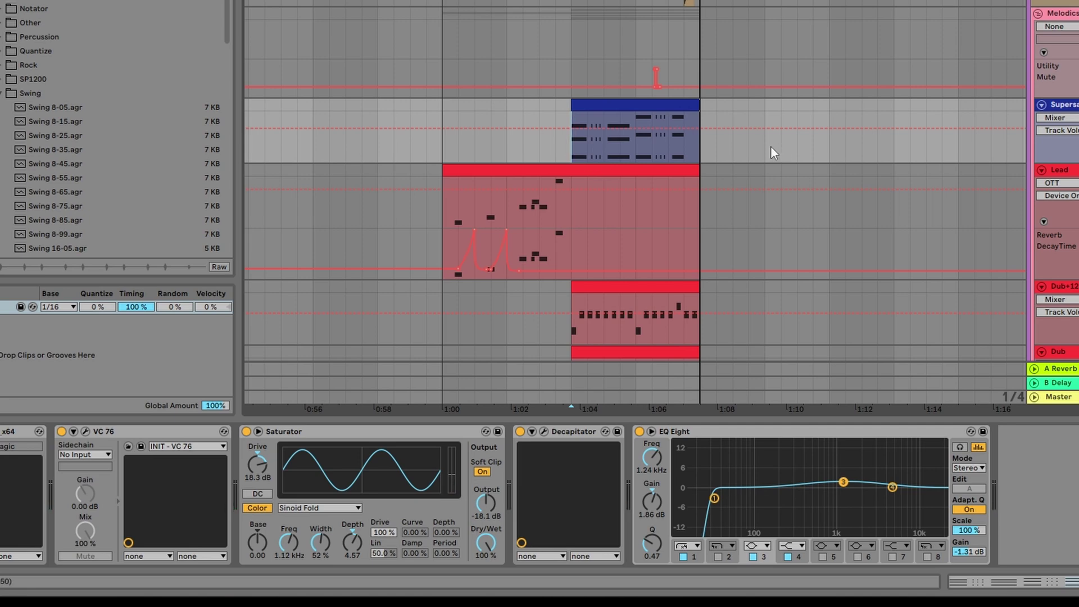
pyautogui.press('space')
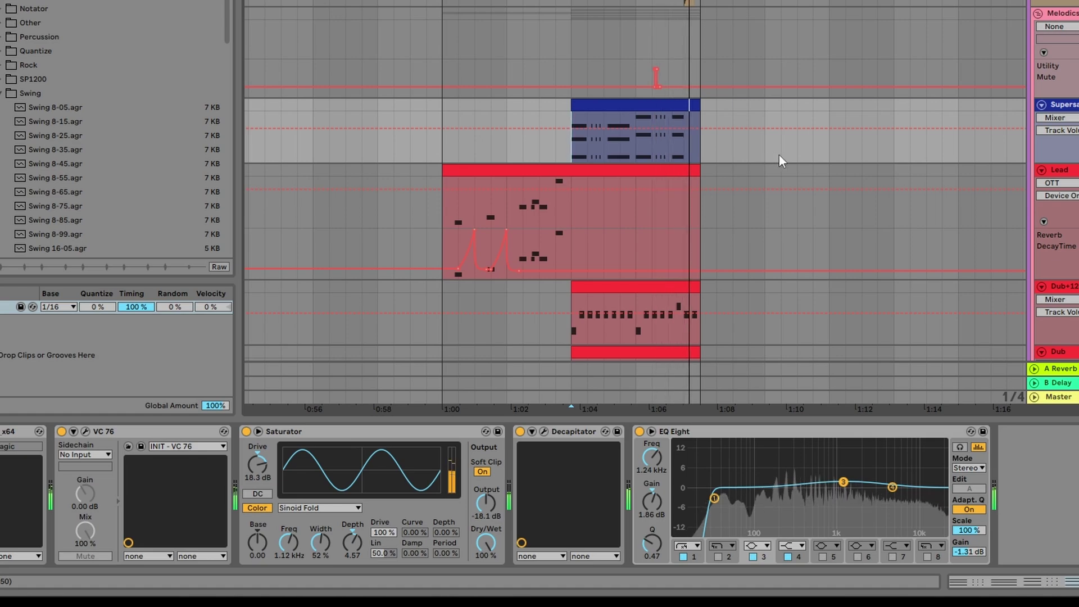
# - Show Ozone 10's Tone Match on the Master track, with Breakaway.mp3 picked out as the reference audio file
pyautogui.scroll(3, 781, 160)
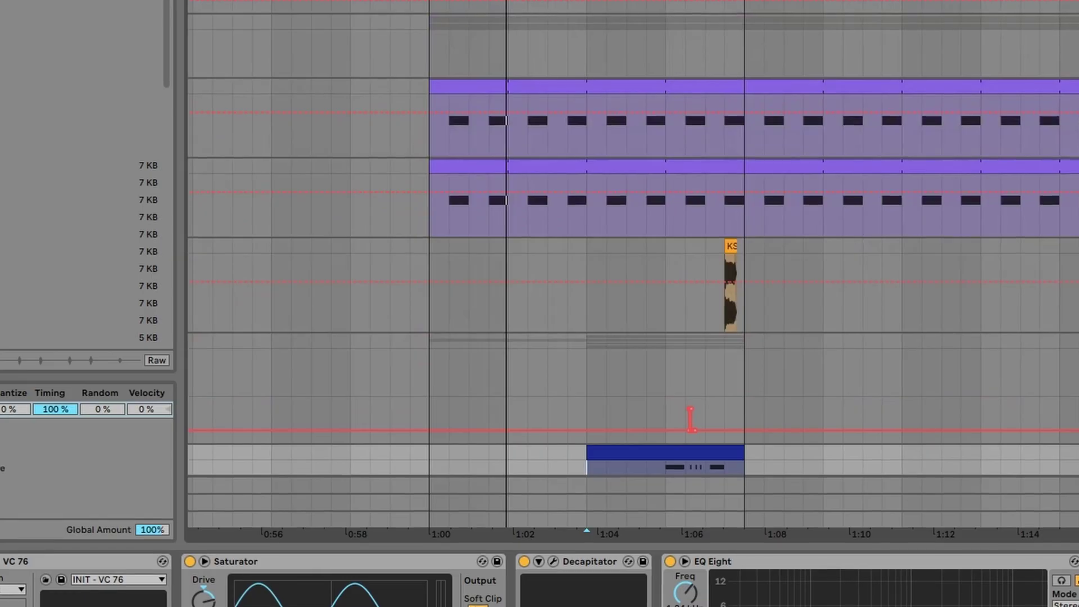
pyautogui.click(587, 7)
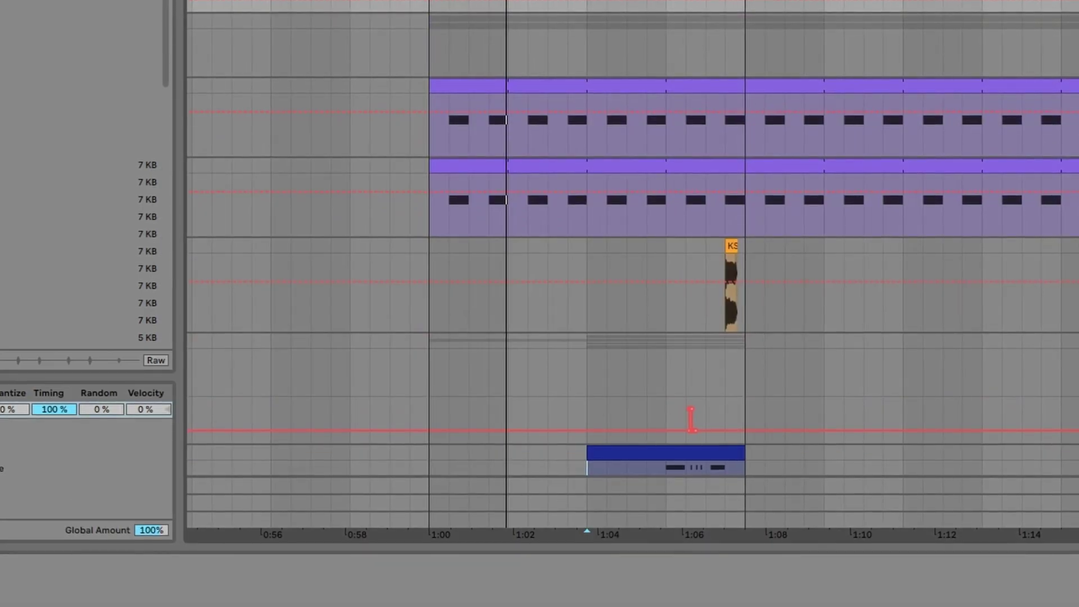
pyautogui.hotkey('ctrl', 'alt', 'p')
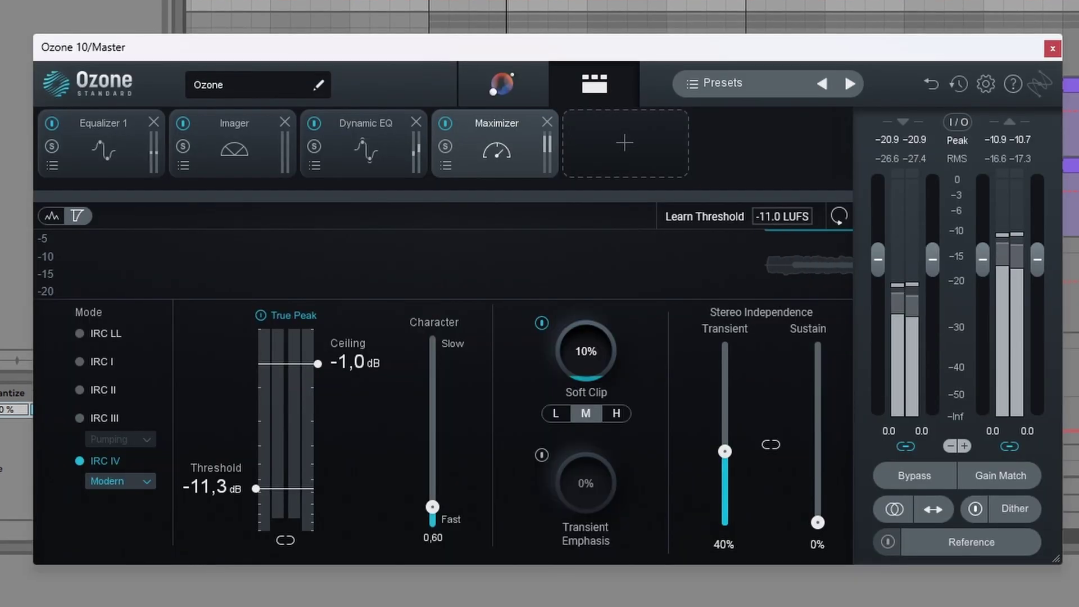
pyautogui.click(509, 86)
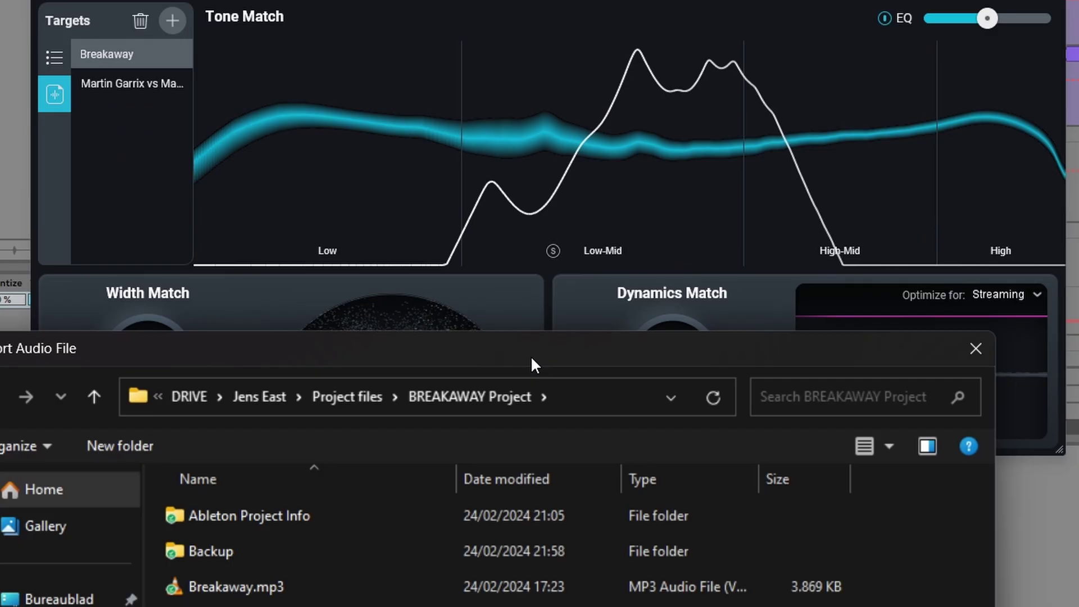
pyautogui.click(280, 591)
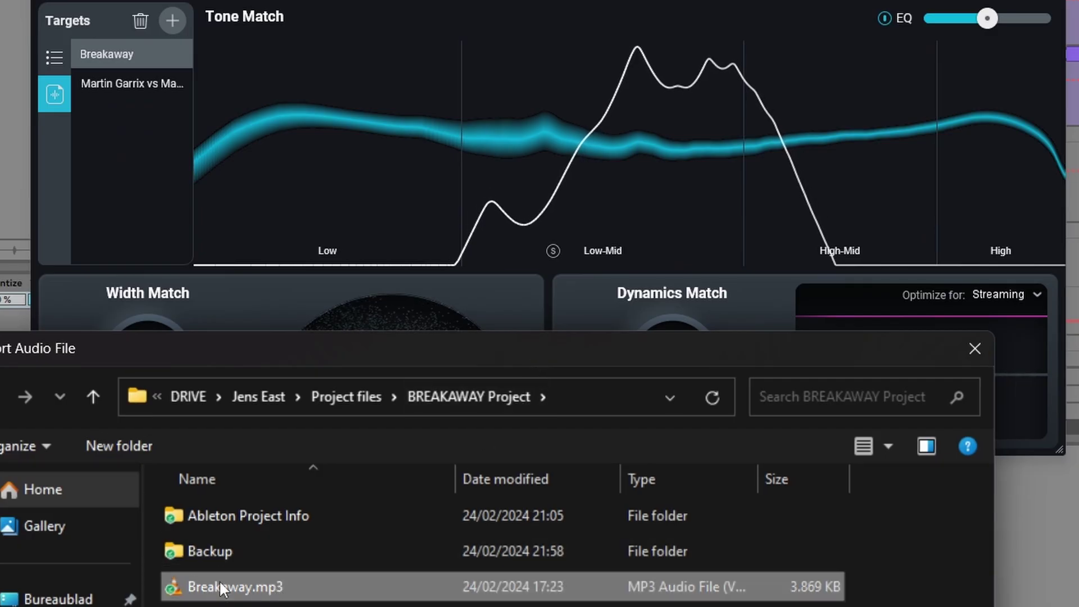
pyautogui.doubleClick(289, 588)
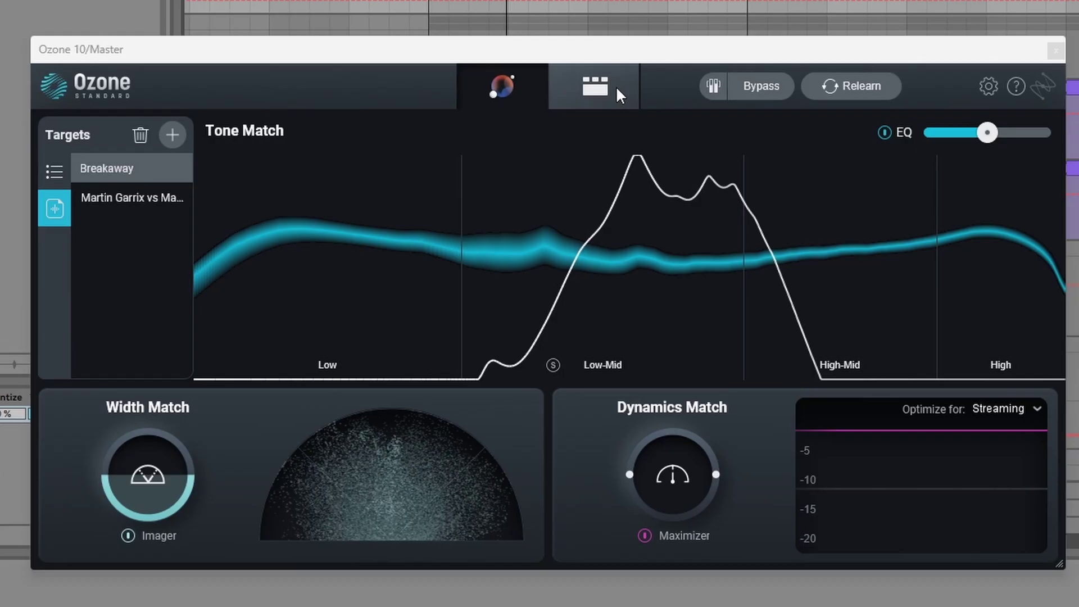
# - Look through Ozone's Equalizer 1, Imager, Dynamic EQ and Maximizer modules, and play the drop with the Maximizer shown
pyautogui.click(616, 86)
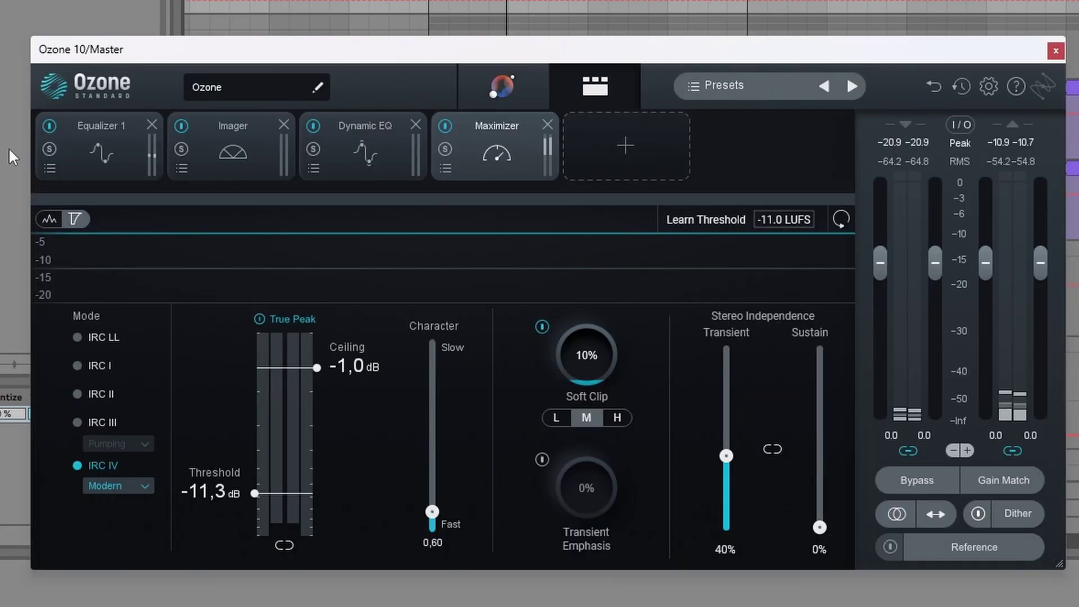
pyautogui.click(102, 133)
pyautogui.click(230, 137)
pyautogui.click(394, 169)
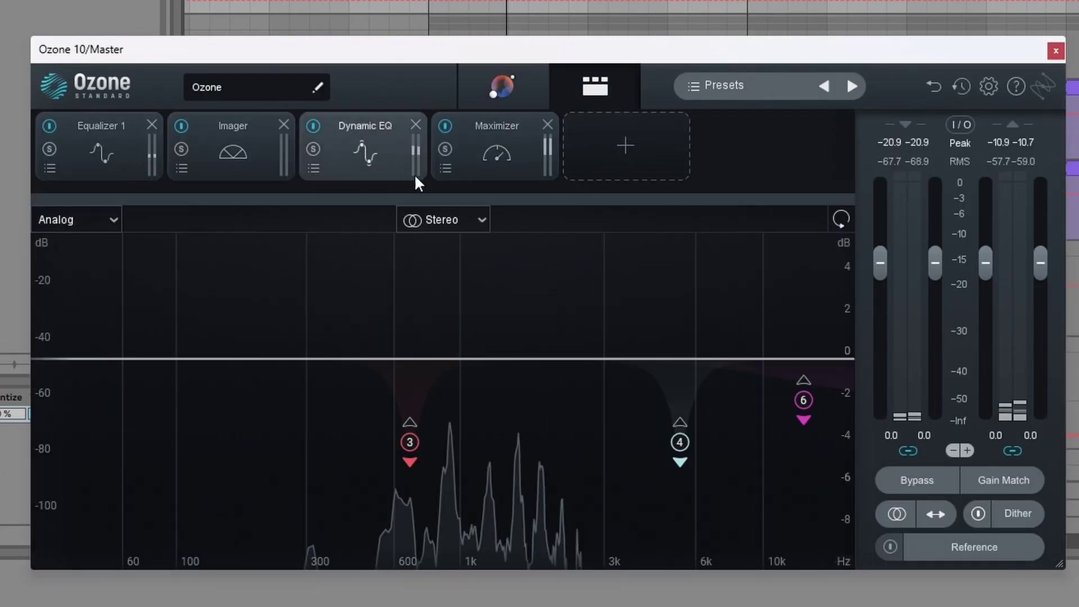
pyautogui.click(492, 155)
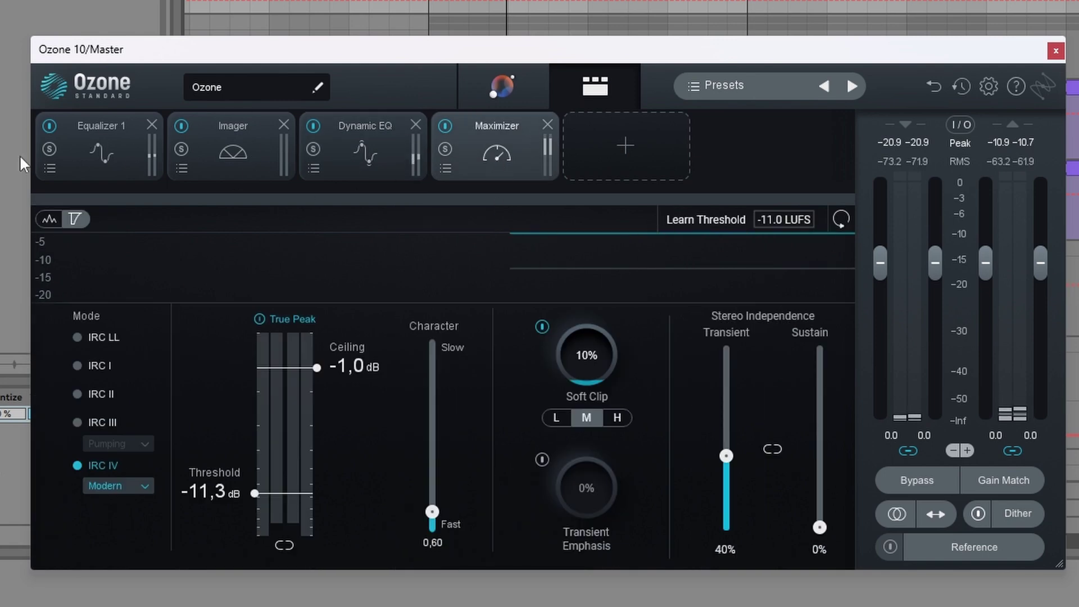
pyautogui.press('space')
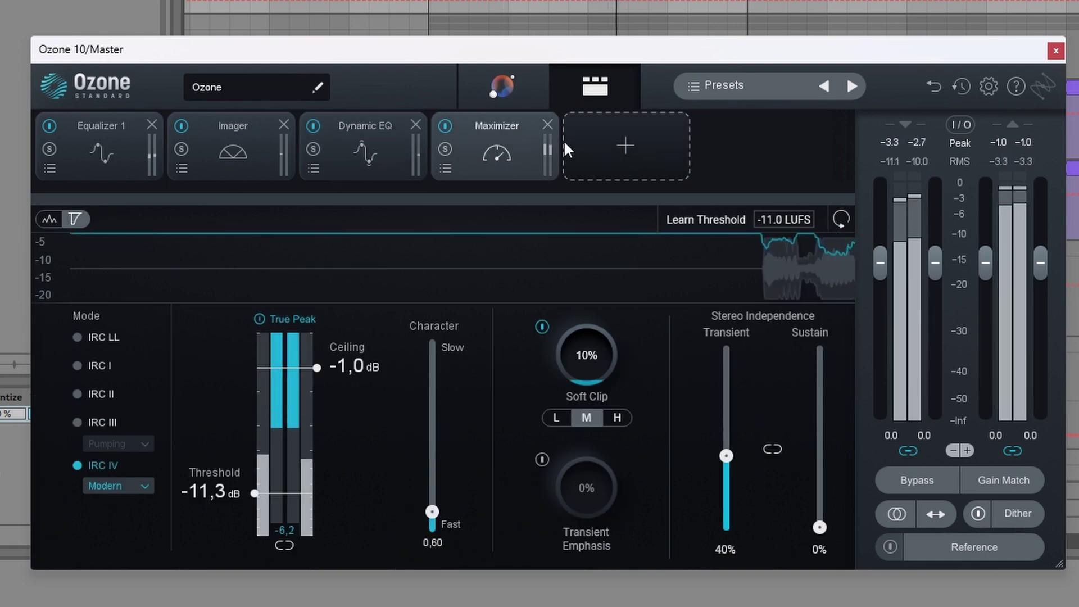